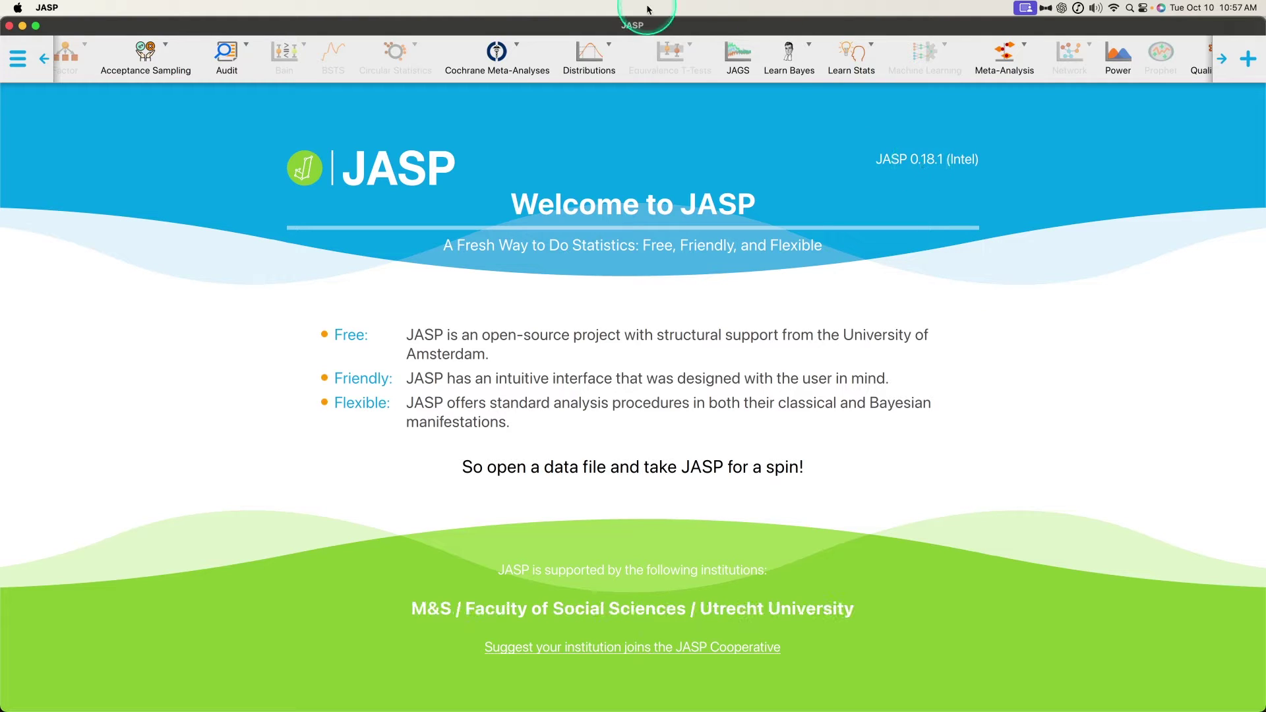
- Scroll the ribbon to Learn Stats and bring up its list of analyses
{"action": "scroll", "coordinate": [484, 56], "scroll_direction": "left", "scroll_amount": 10}
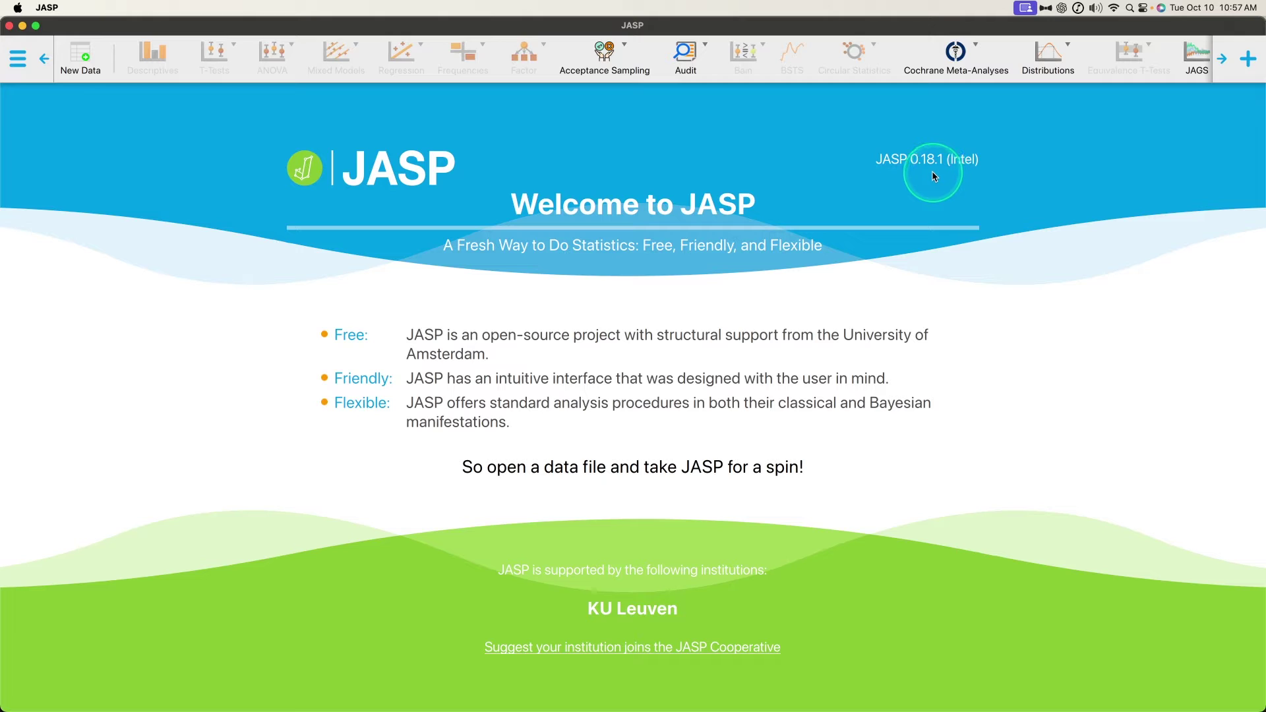
{"action": "scroll", "coordinate": [1019, 72], "scroll_direction": "right", "scroll_amount": 3}
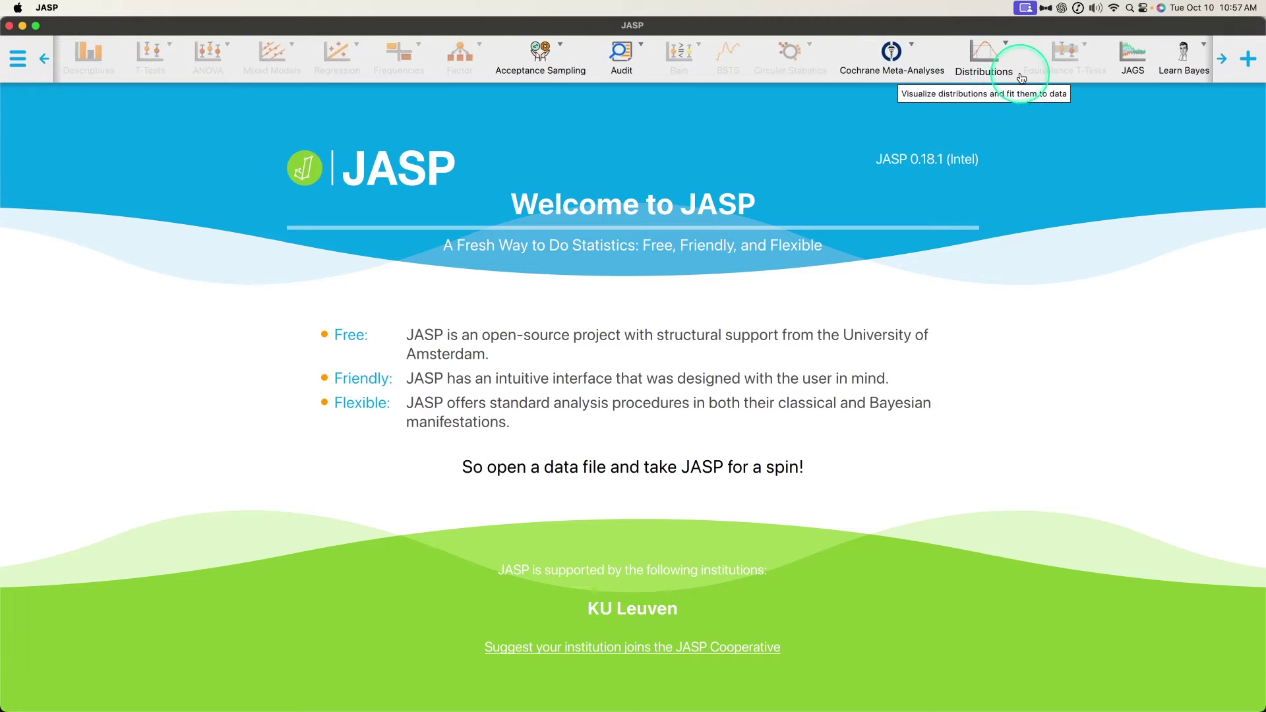
{"action": "scroll", "coordinate": [1022, 72], "scroll_direction": "right", "scroll_amount": 10}
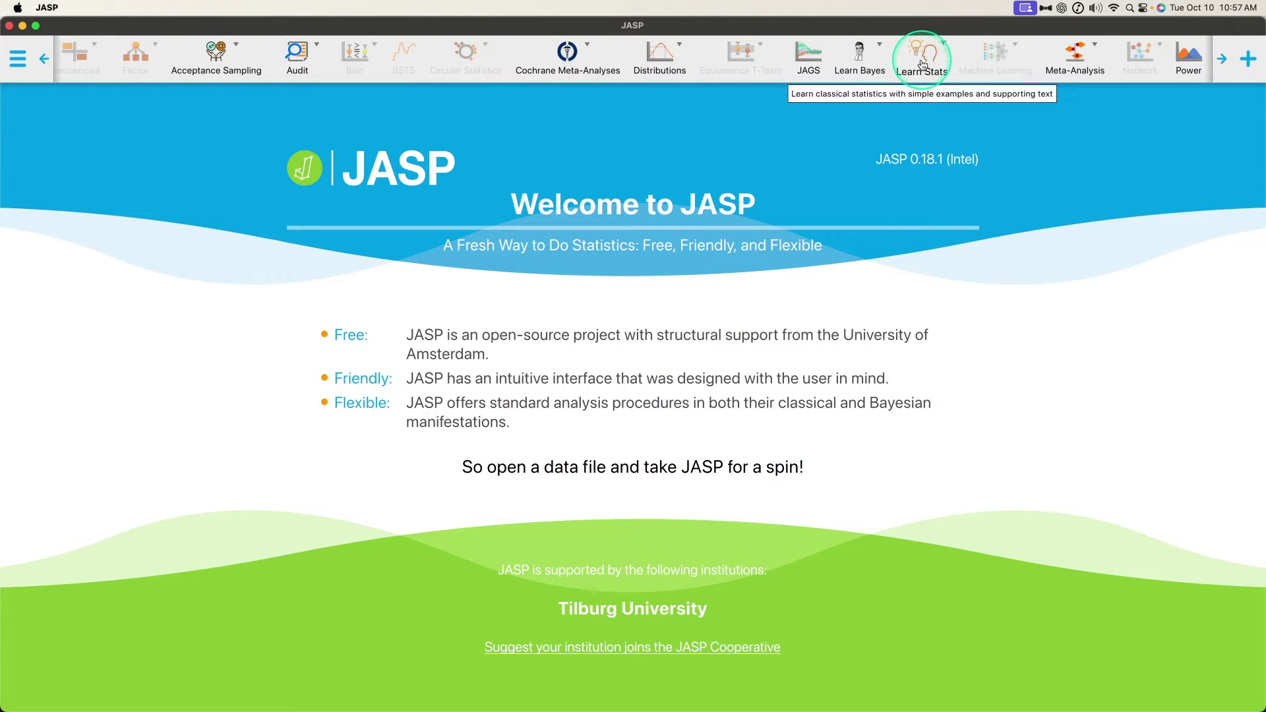
{"action": "left_click", "coordinate": [923, 65]}
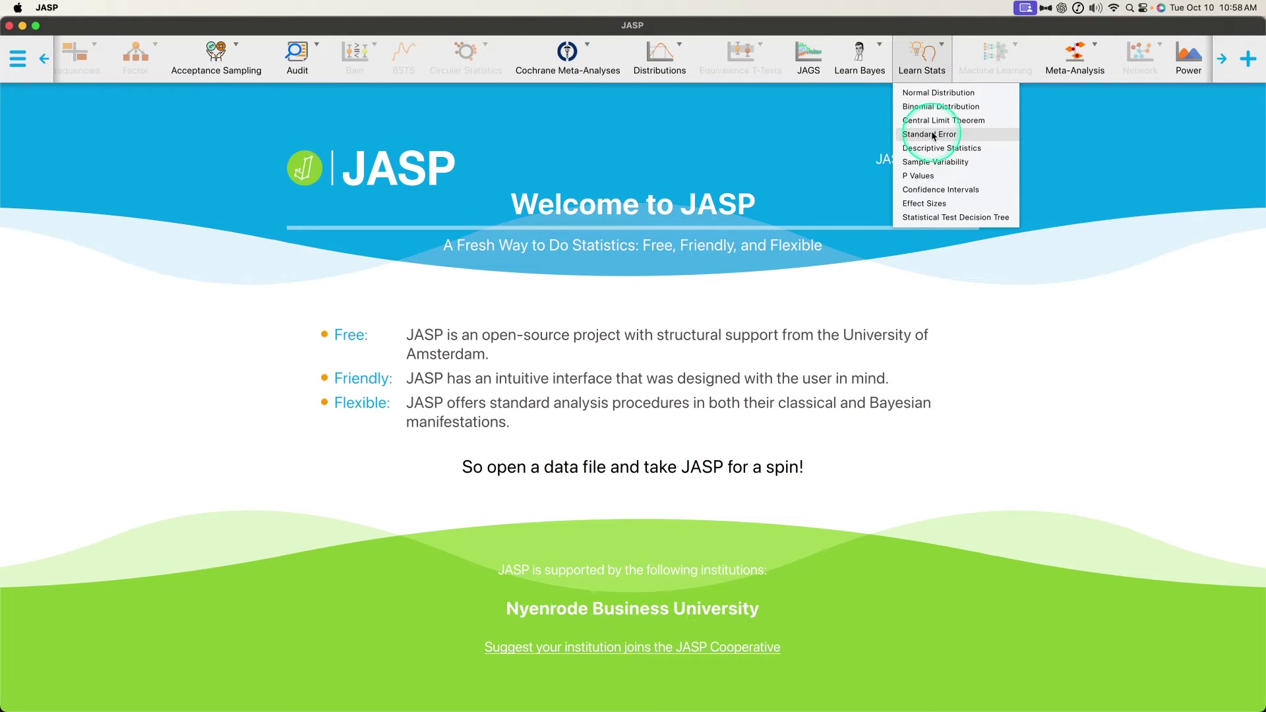
- Start a new Standard Error analysis from the Learn Stats list
{"action": "left_click", "coordinate": [960, 134]}
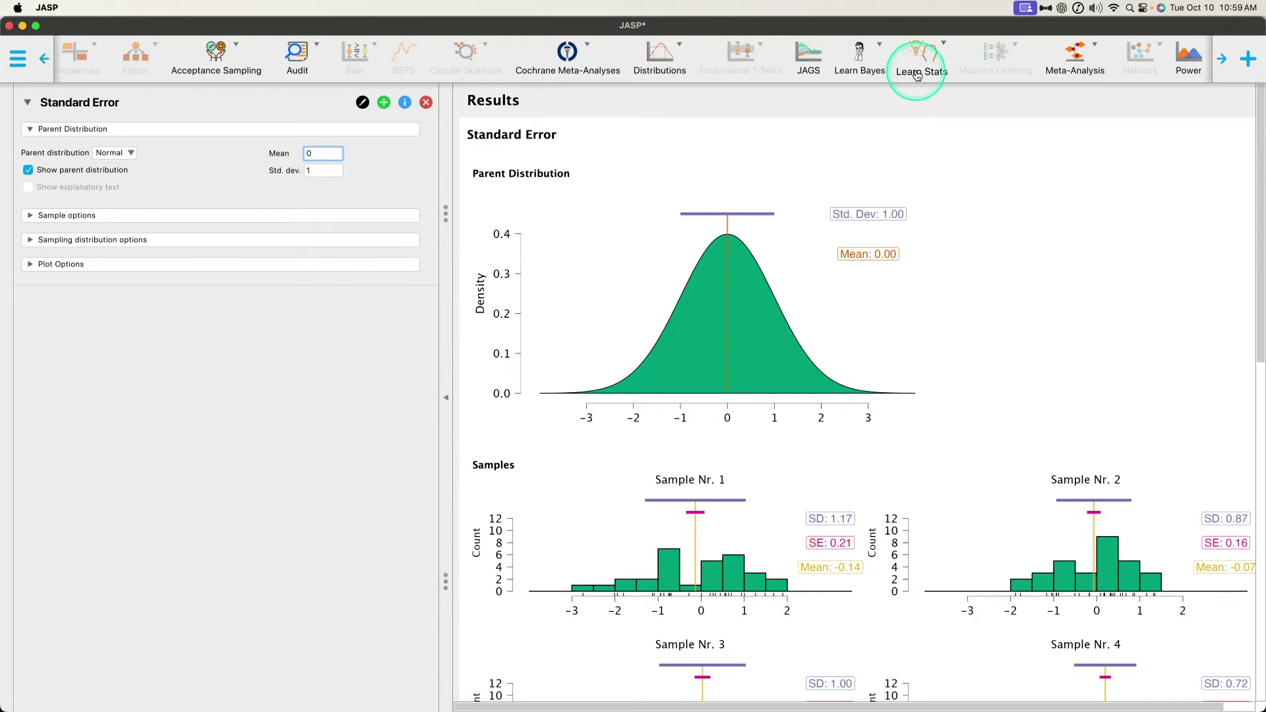
{"action": "left_click", "coordinate": [1244, 63]}
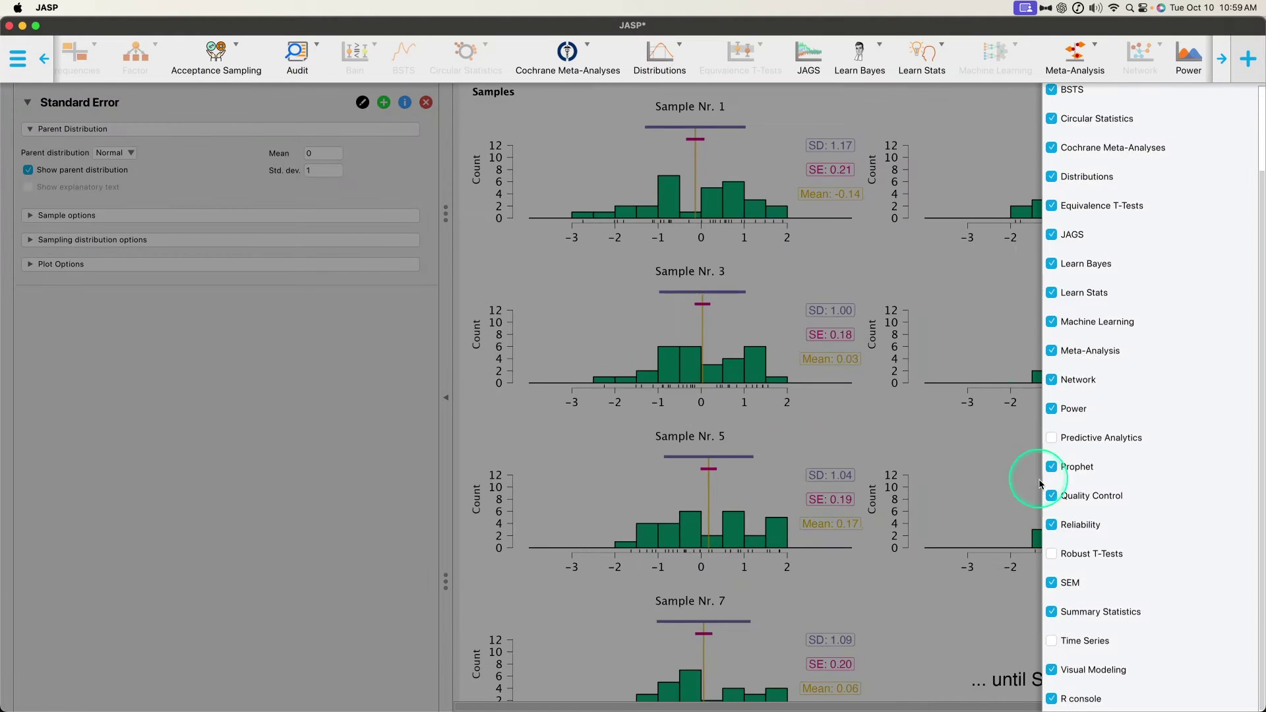
{"action": "scroll", "coordinate": [1148, 363], "scroll_direction": "down", "scroll_amount": 3}
{"action": "scroll", "coordinate": [1163, 244], "scroll_direction": "up", "scroll_amount": 3}
{"action": "left_click", "coordinate": [1246, 63]}
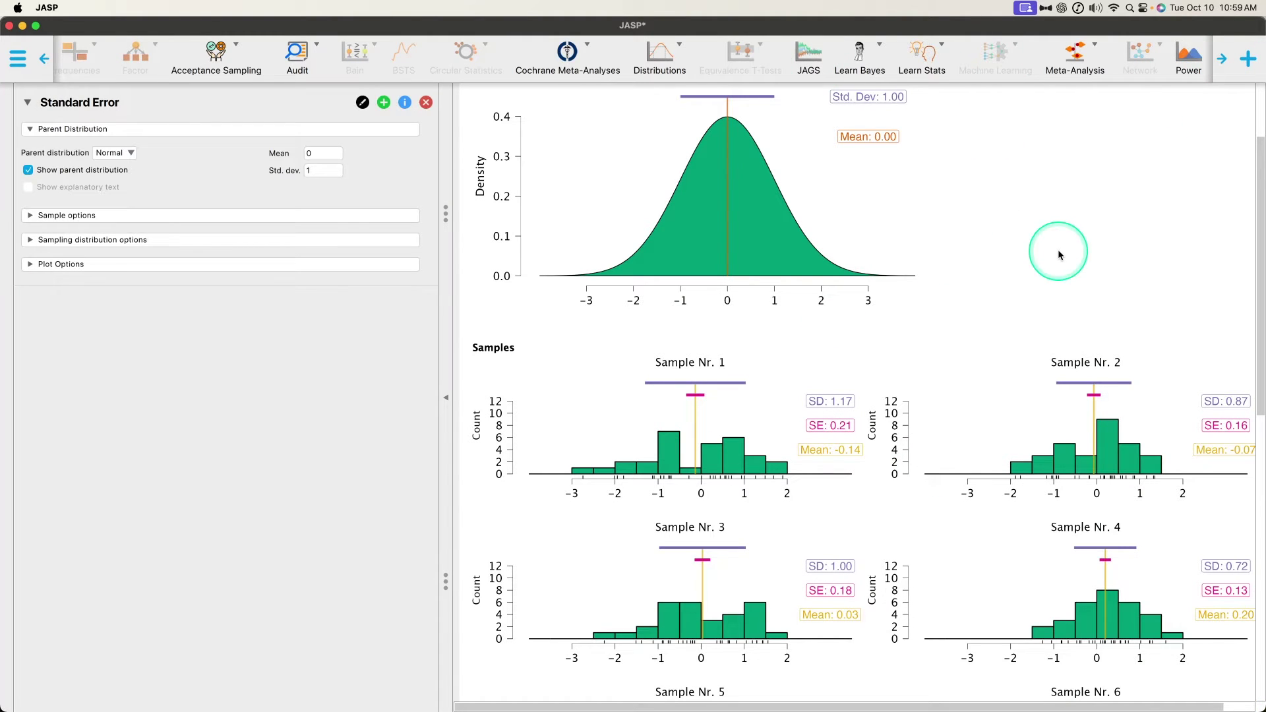
{"action": "left_click", "coordinate": [922, 54]}
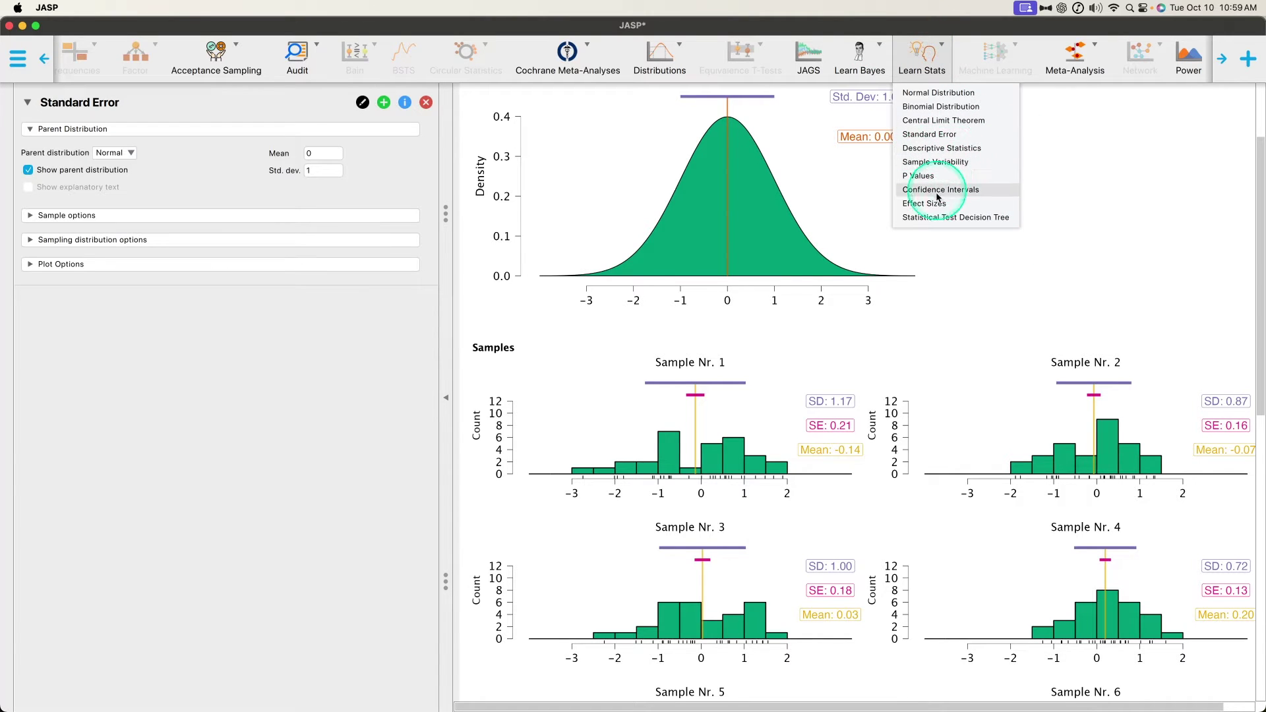
{"action": "left_click", "coordinate": [1132, 228]}
{"action": "scroll", "coordinate": [1029, 312], "scroll_direction": "up", "scroll_amount": 4}
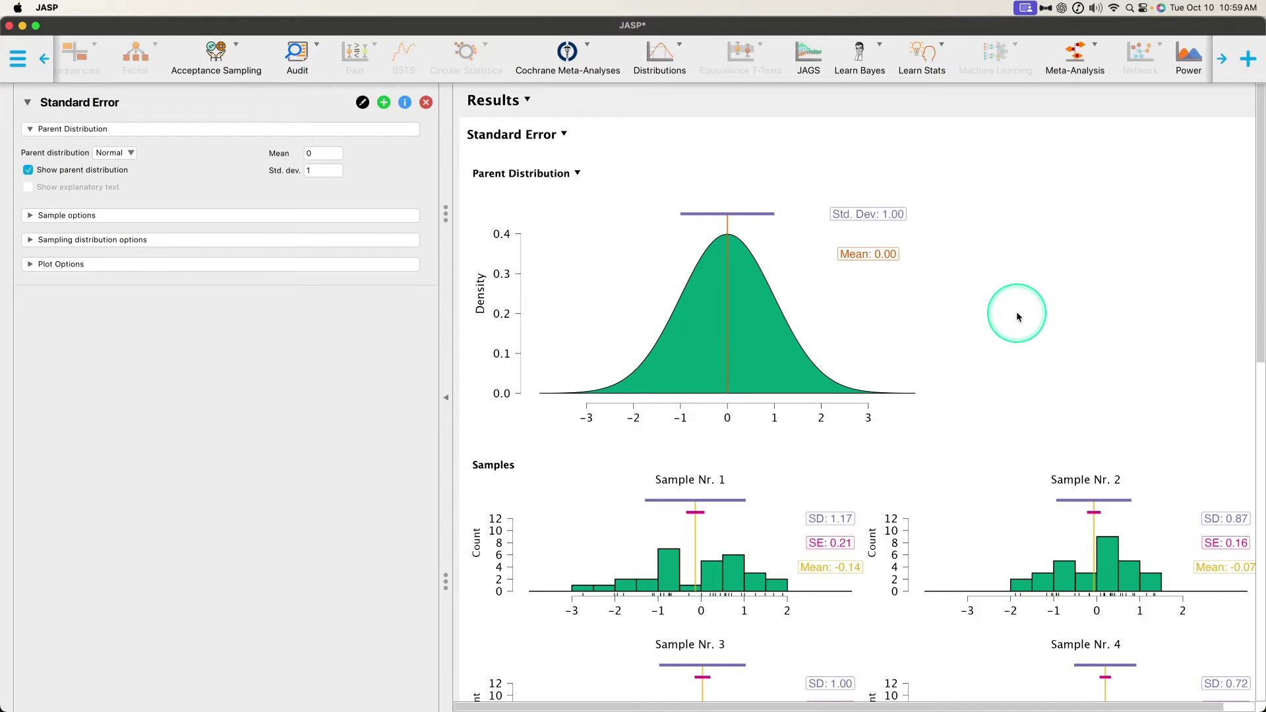
{"action": "scroll", "coordinate": [1006, 345], "scroll_direction": "down", "scroll_amount": 12}
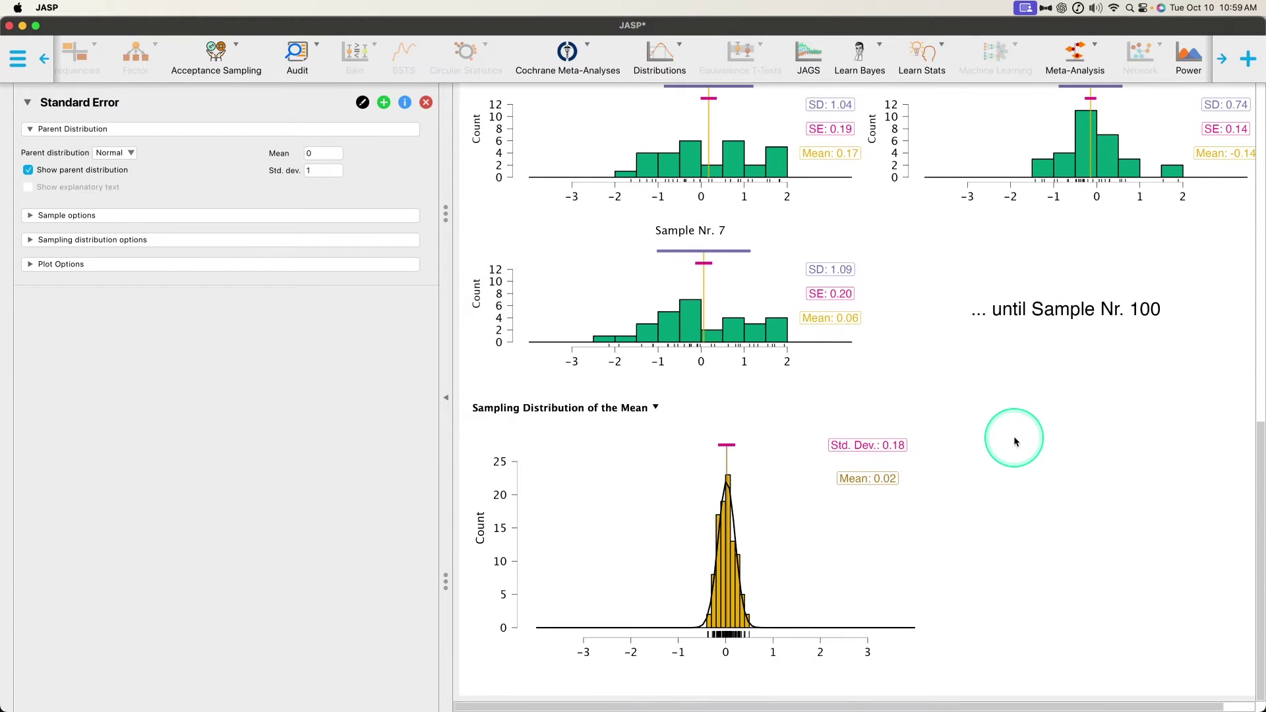
{"action": "scroll", "coordinate": [1009, 439], "scroll_direction": "up", "scroll_amount": 10}
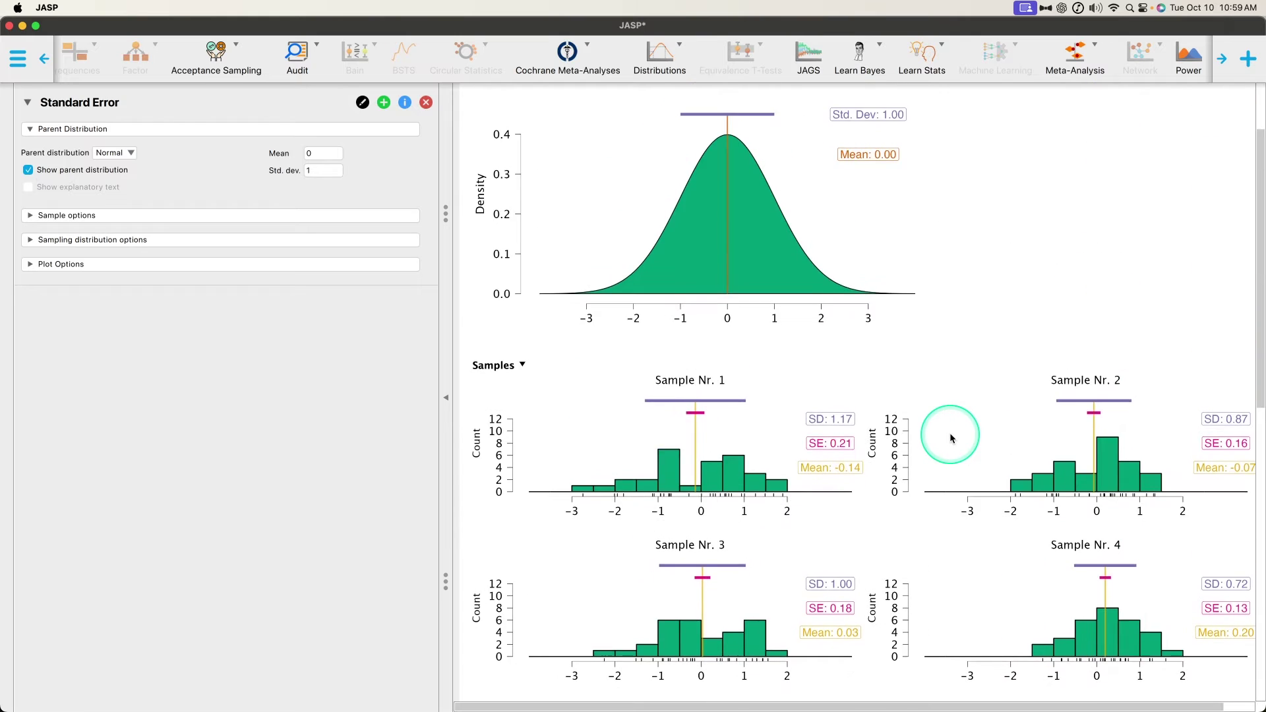
{"action": "scroll", "coordinate": [949, 437], "scroll_direction": "up", "scroll_amount": 2}
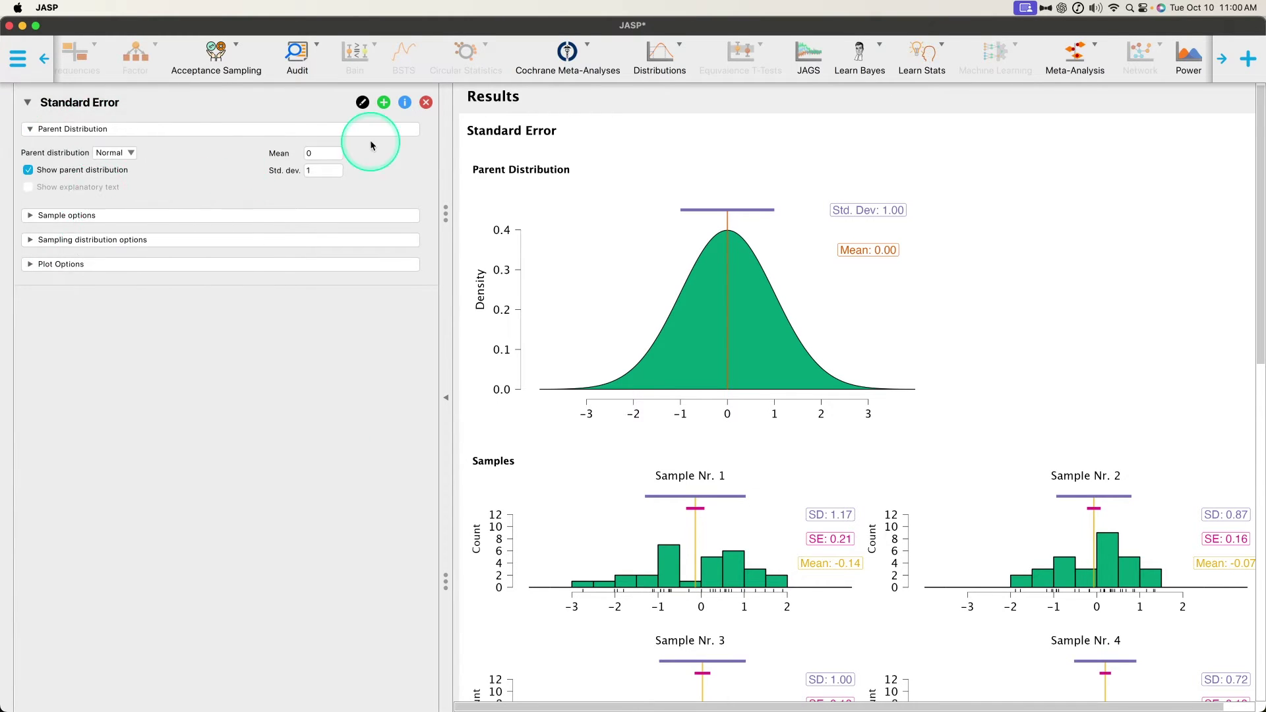
{"action": "left_click", "coordinate": [404, 102]}
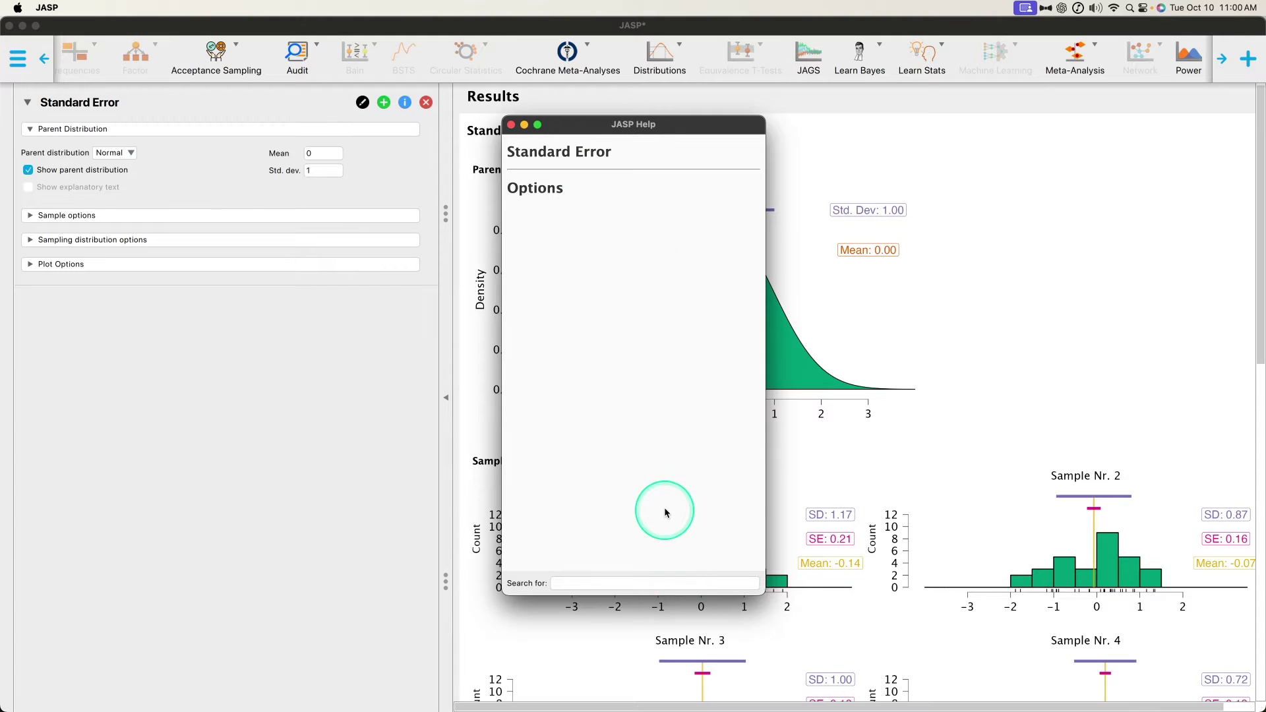
{"action": "left_click", "coordinate": [510, 124]}
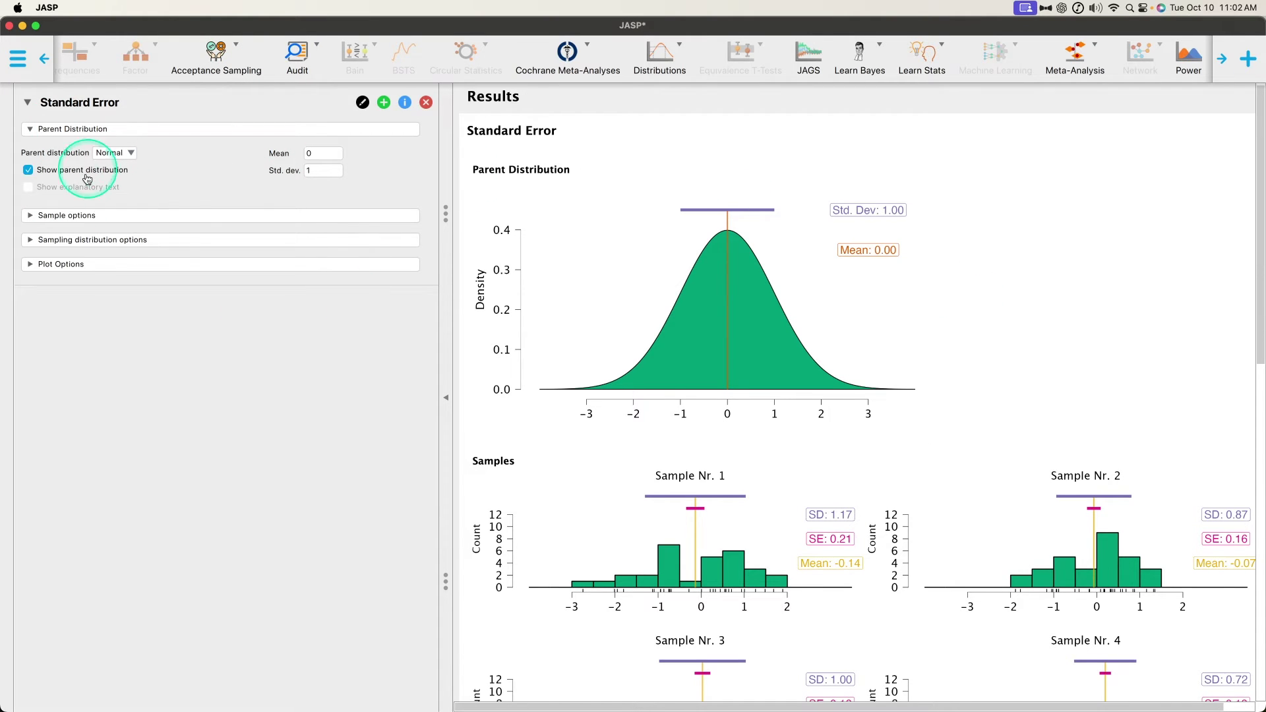
{"action": "scroll", "coordinate": [993, 336], "scroll_direction": "down", "scroll_amount": 2}
{"action": "scroll", "coordinate": [1004, 333], "scroll_direction": "down", "scroll_amount": 15}
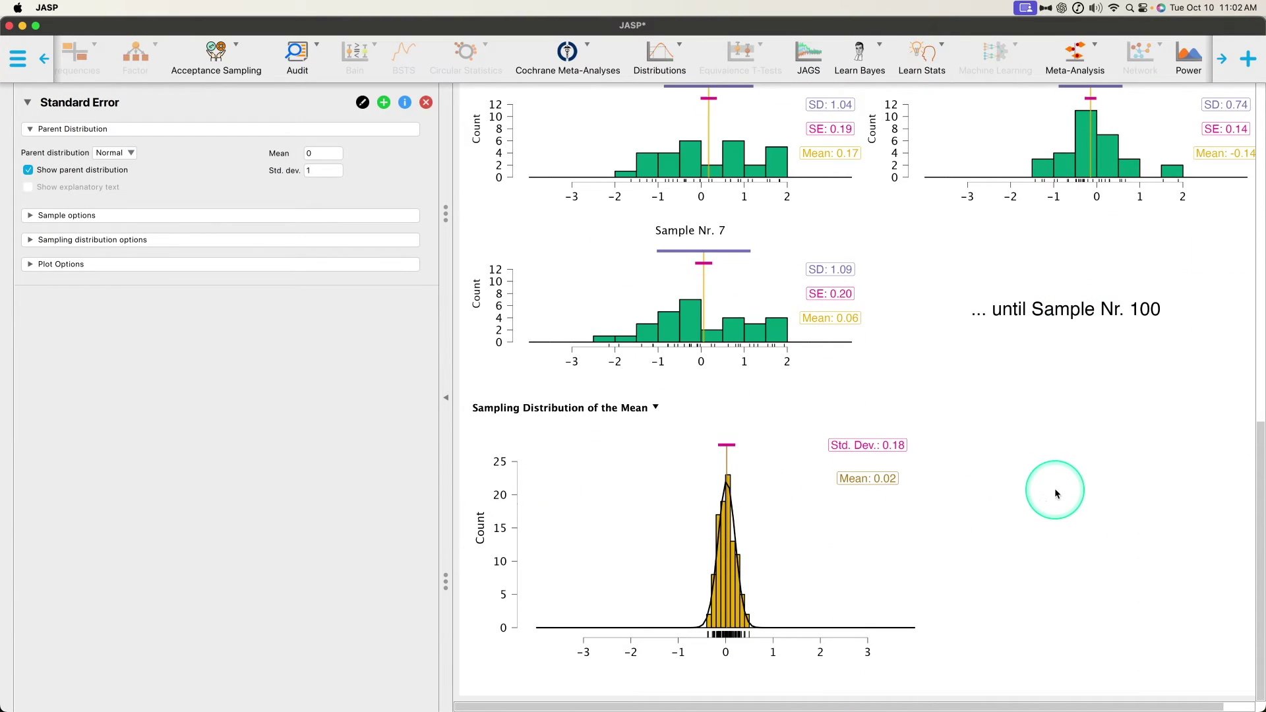
{"action": "scroll", "coordinate": [1018, 461], "scroll_direction": "up", "scroll_amount": 10}
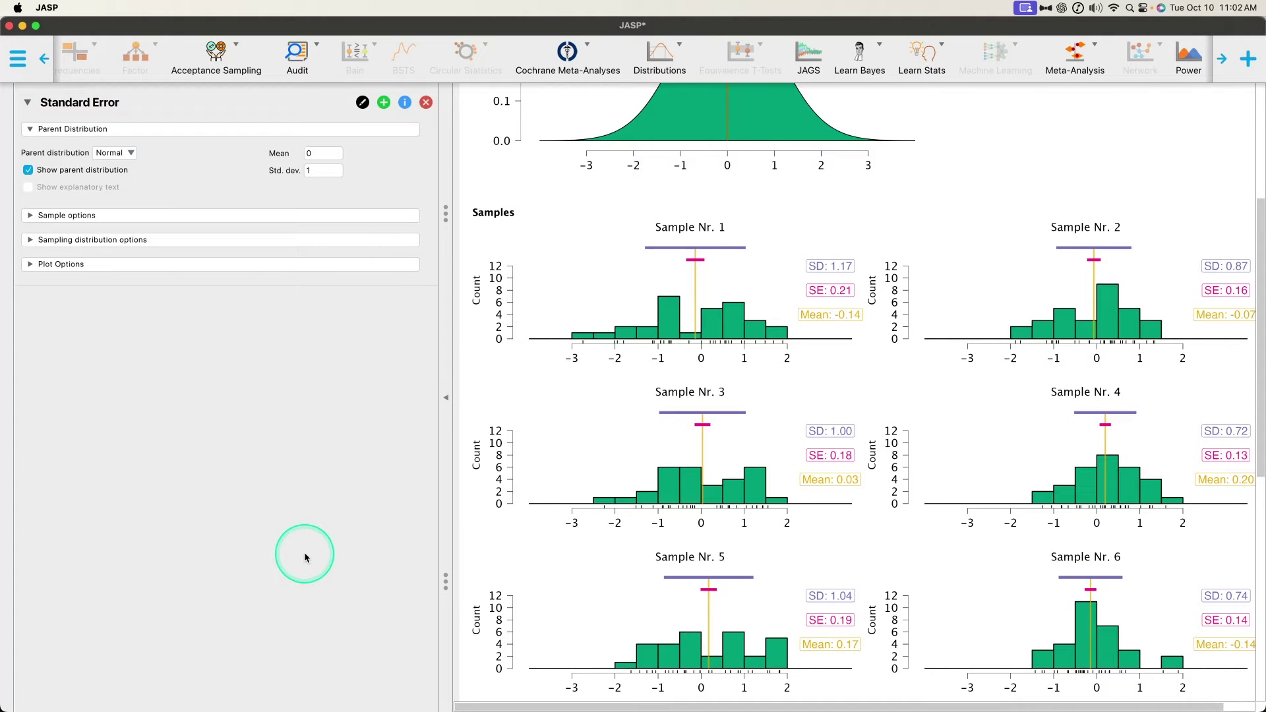
{"action": "scroll", "coordinate": [988, 308], "scroll_direction": "up", "scroll_amount": 5}
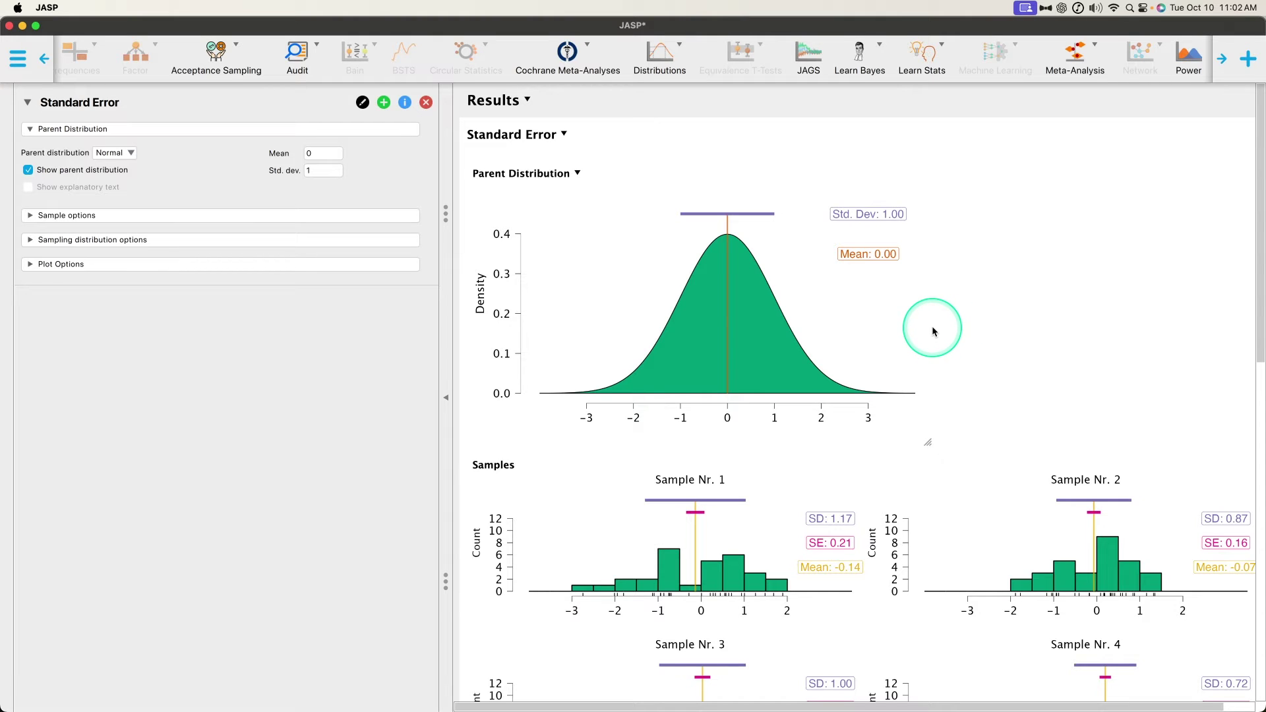
{"action": "scroll", "coordinate": [950, 319], "scroll_direction": "down", "scroll_amount": 8}
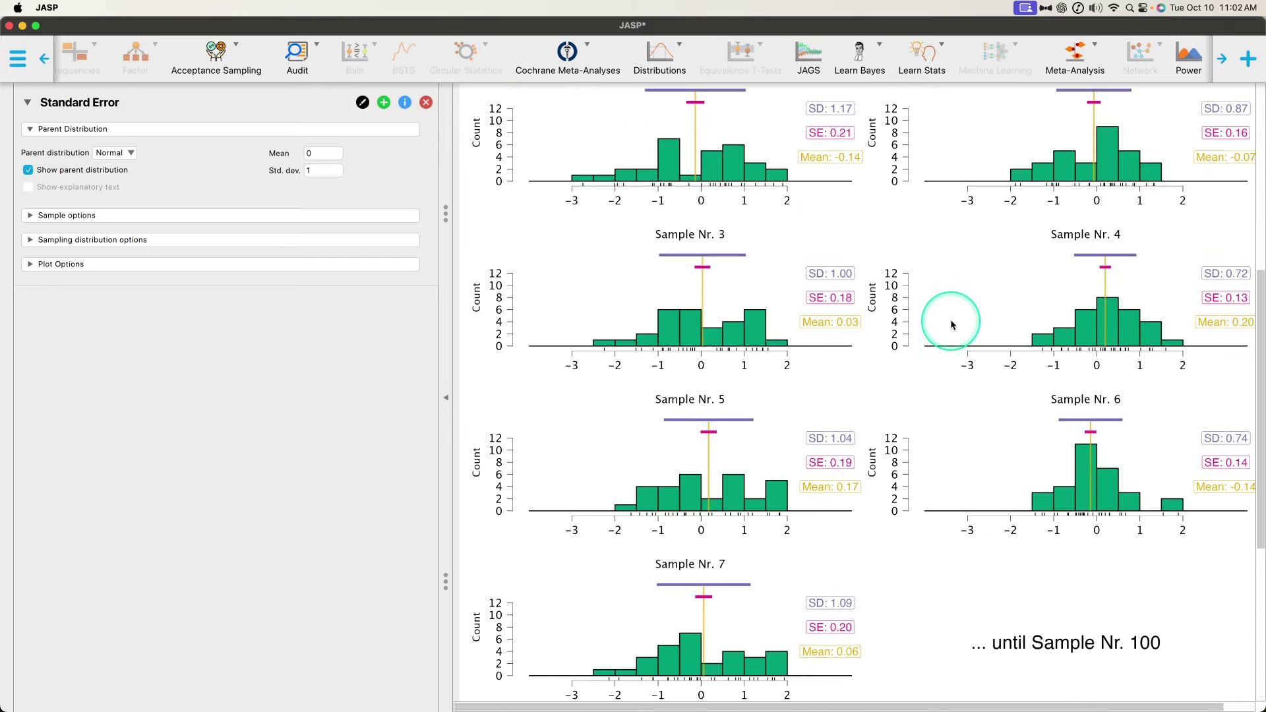
{"action": "scroll", "coordinate": [947, 301], "scroll_direction": "down", "scroll_amount": 6}
{"action": "scroll", "coordinate": [943, 309], "scroll_direction": "up", "scroll_amount": 8}
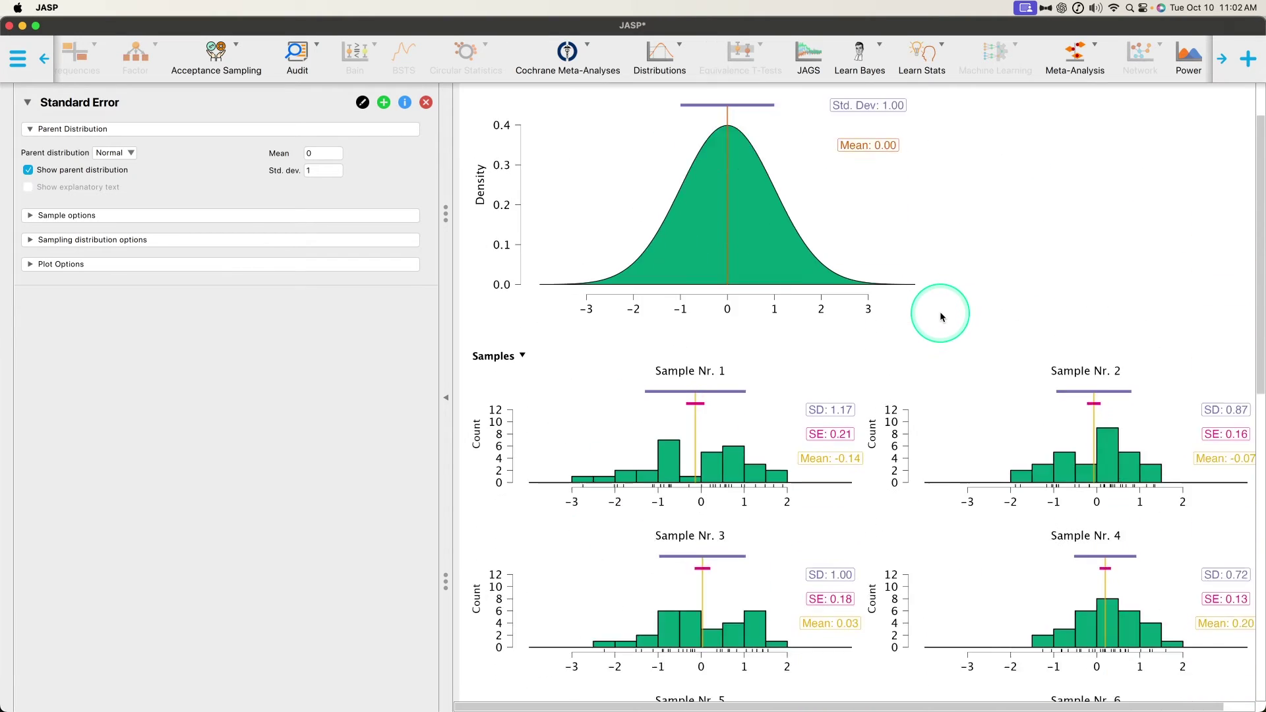
{"action": "scroll", "coordinate": [940, 314], "scroll_direction": "down", "scroll_amount": 7}
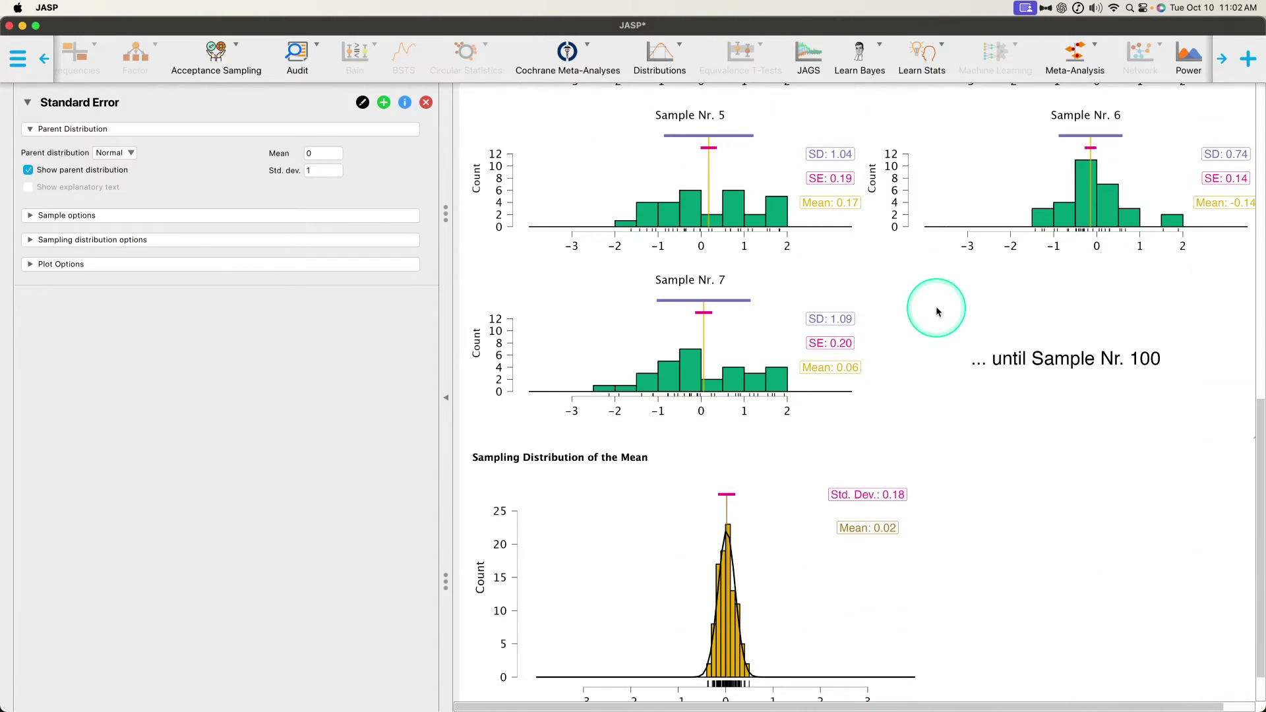
{"action": "scroll", "coordinate": [960, 430], "scroll_direction": "up", "scroll_amount": 10}
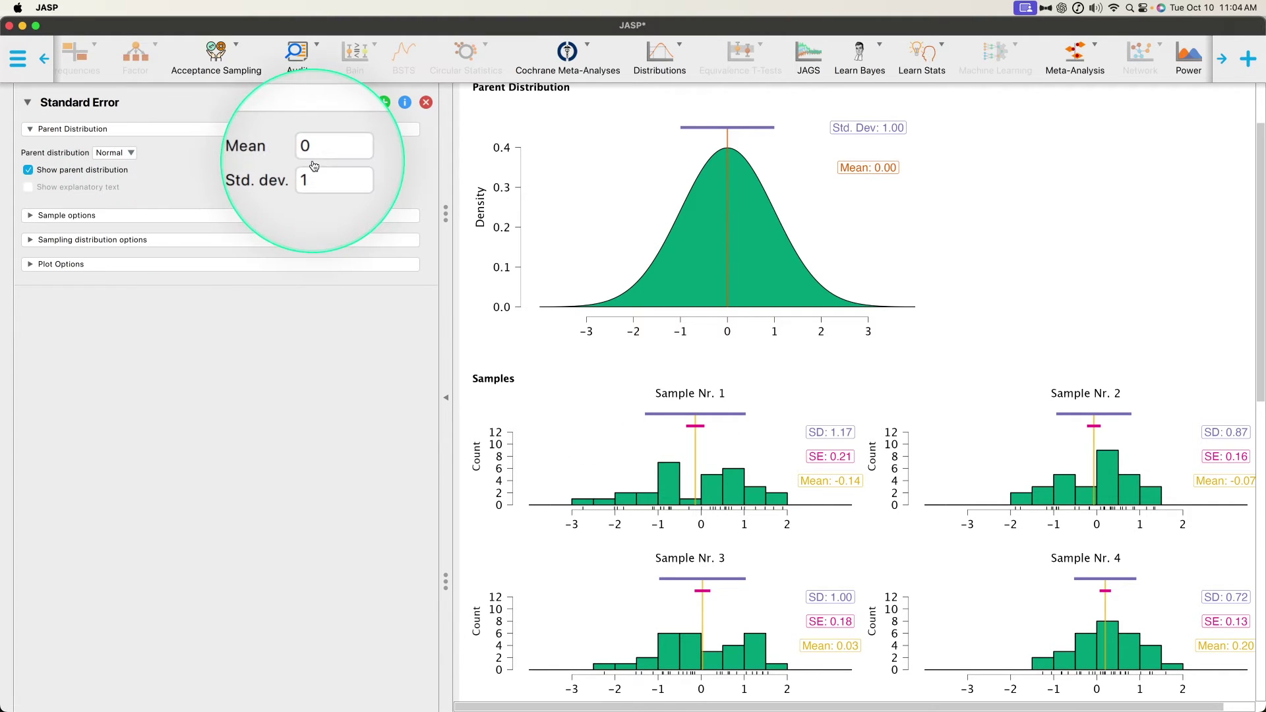
- Change the parent distribution shape from Normal to Uniform
{"action": "scroll", "coordinate": [746, 223], "scroll_direction": "up", "scroll_amount": 3}
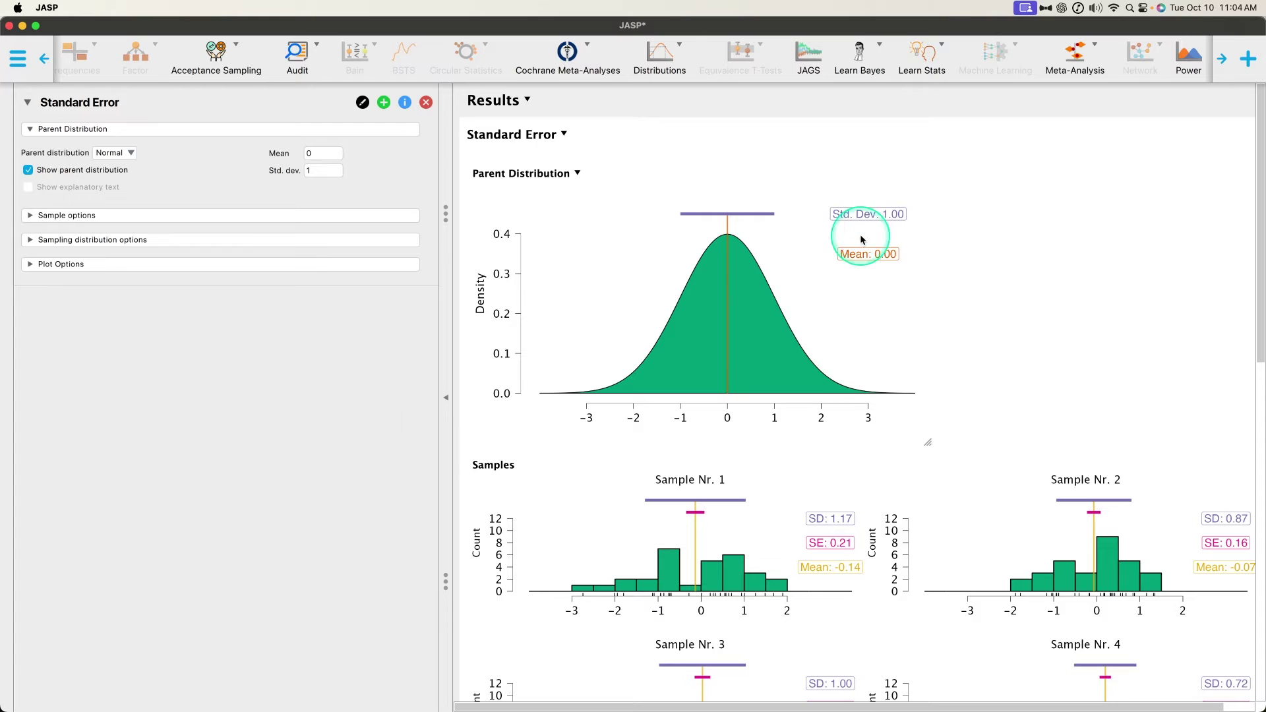
{"action": "left_click", "coordinate": [113, 153]}
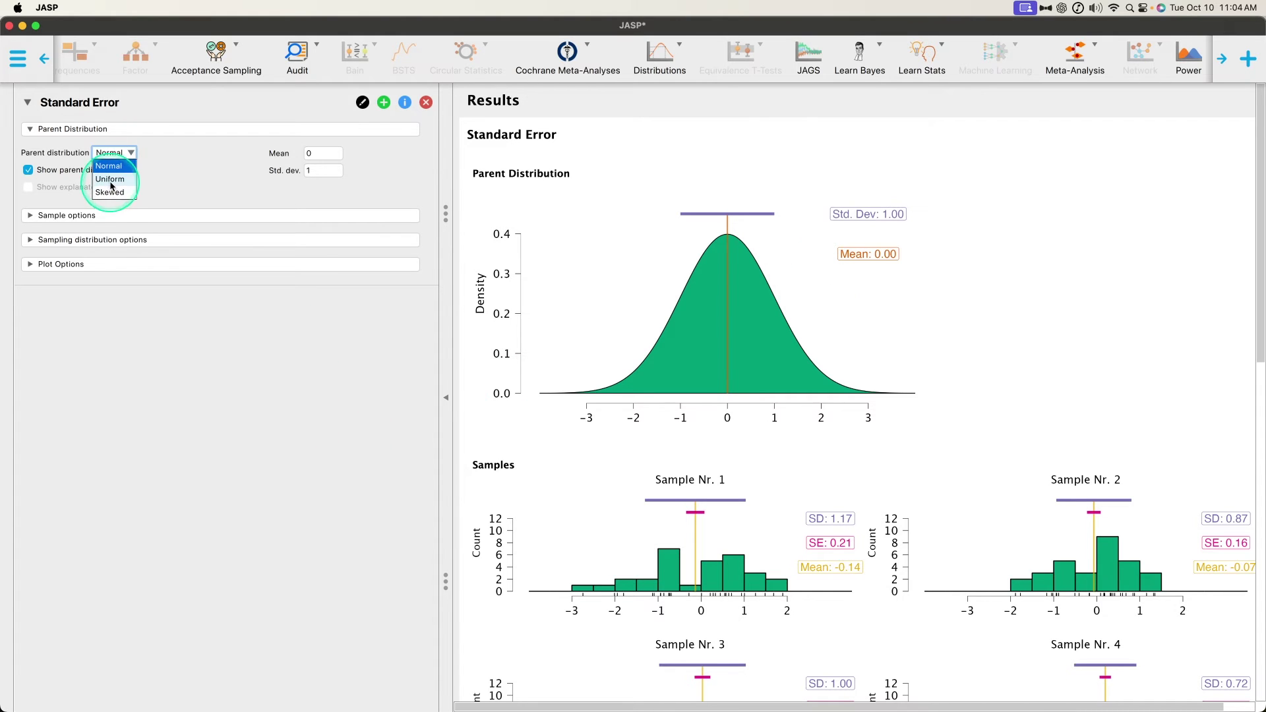
{"action": "left_click", "coordinate": [116, 179]}
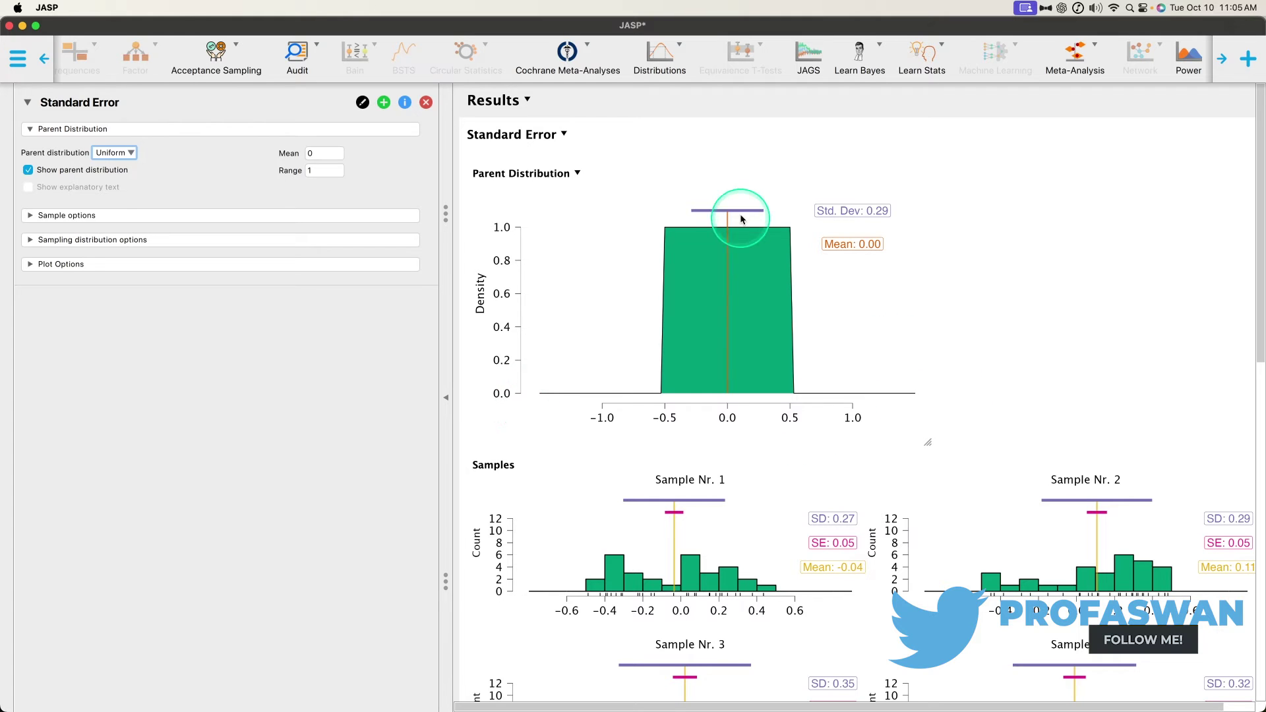
- Make the parent distribution Skewed, keeping the skew direction Left
{"action": "left_click", "coordinate": [113, 152]}
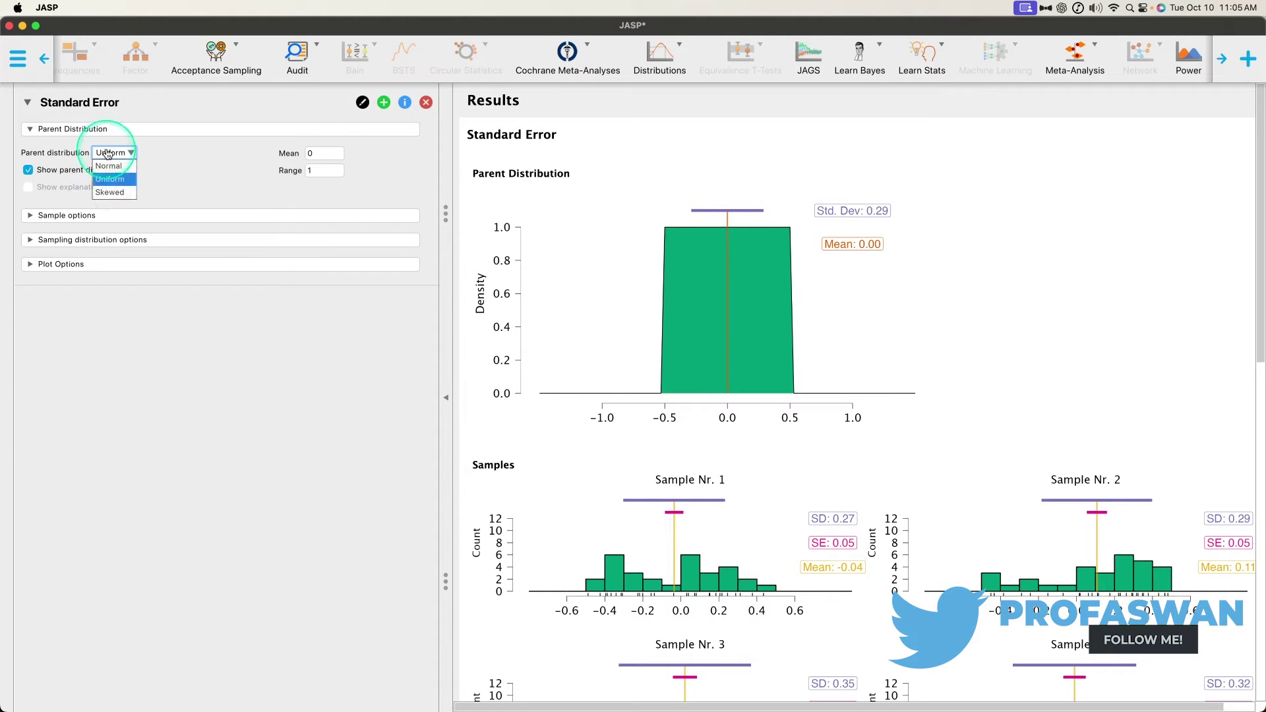
{"action": "left_click", "coordinate": [120, 193]}
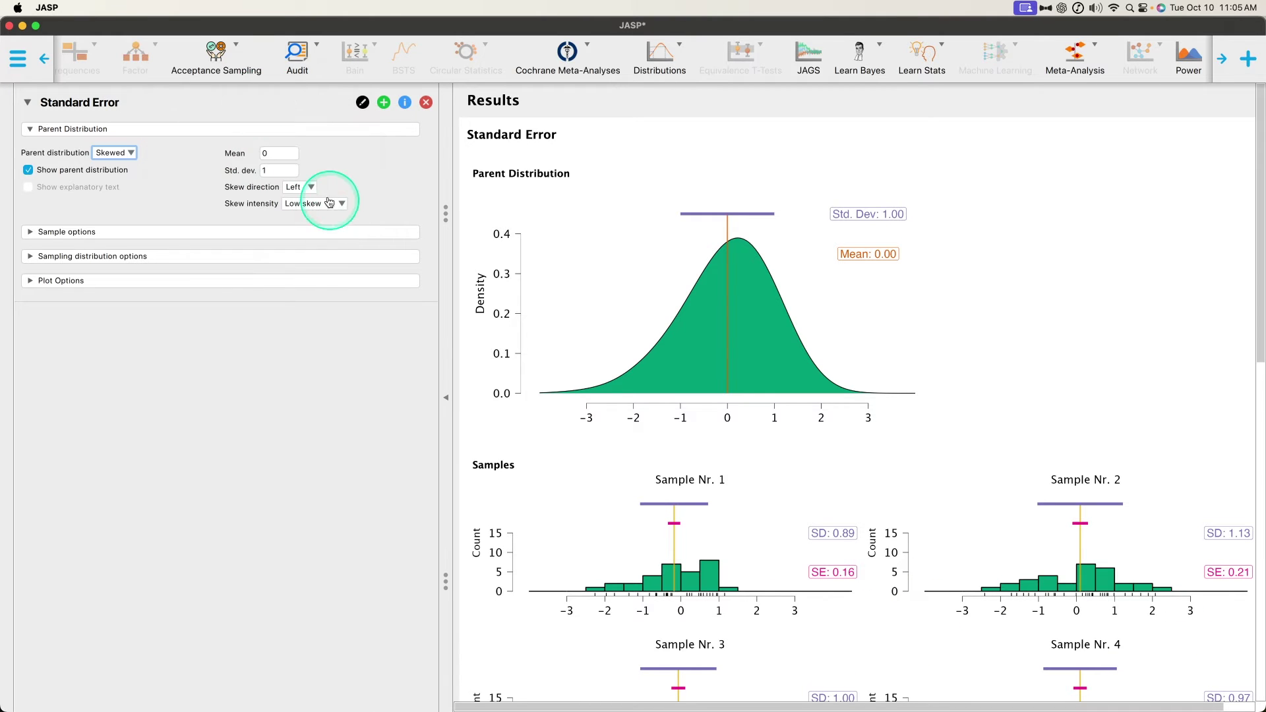
{"action": "left_click", "coordinate": [300, 187]}
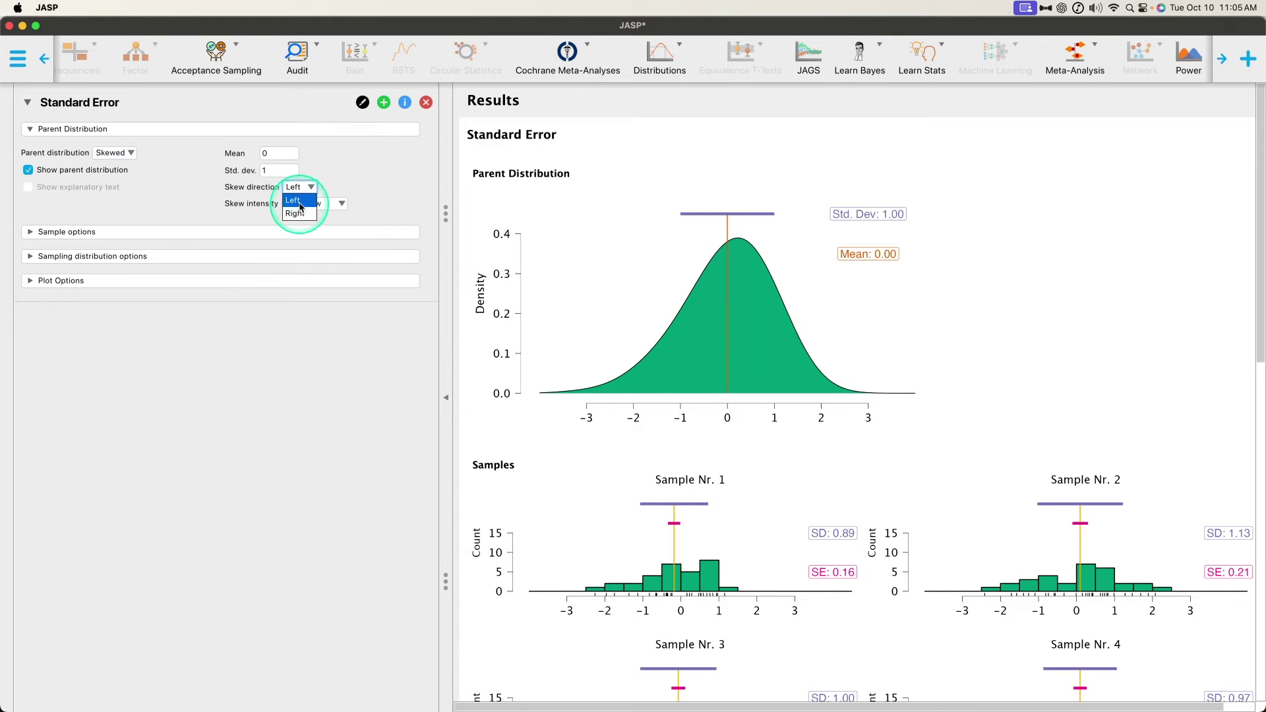
{"action": "left_click", "coordinate": [370, 164]}
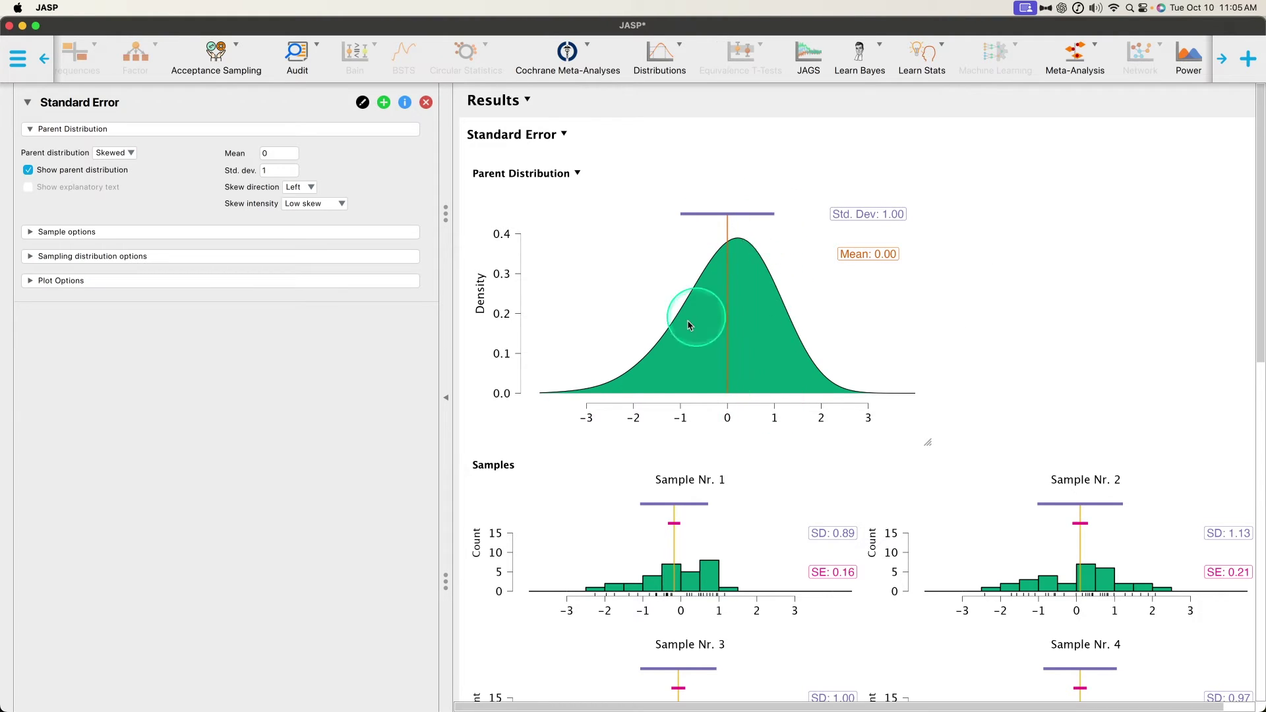
- Raise the skew intensity from Low to Medium skew, then to High skew
{"action": "left_click", "coordinate": [319, 205]}
{"action": "left_click", "coordinate": [320, 230]}
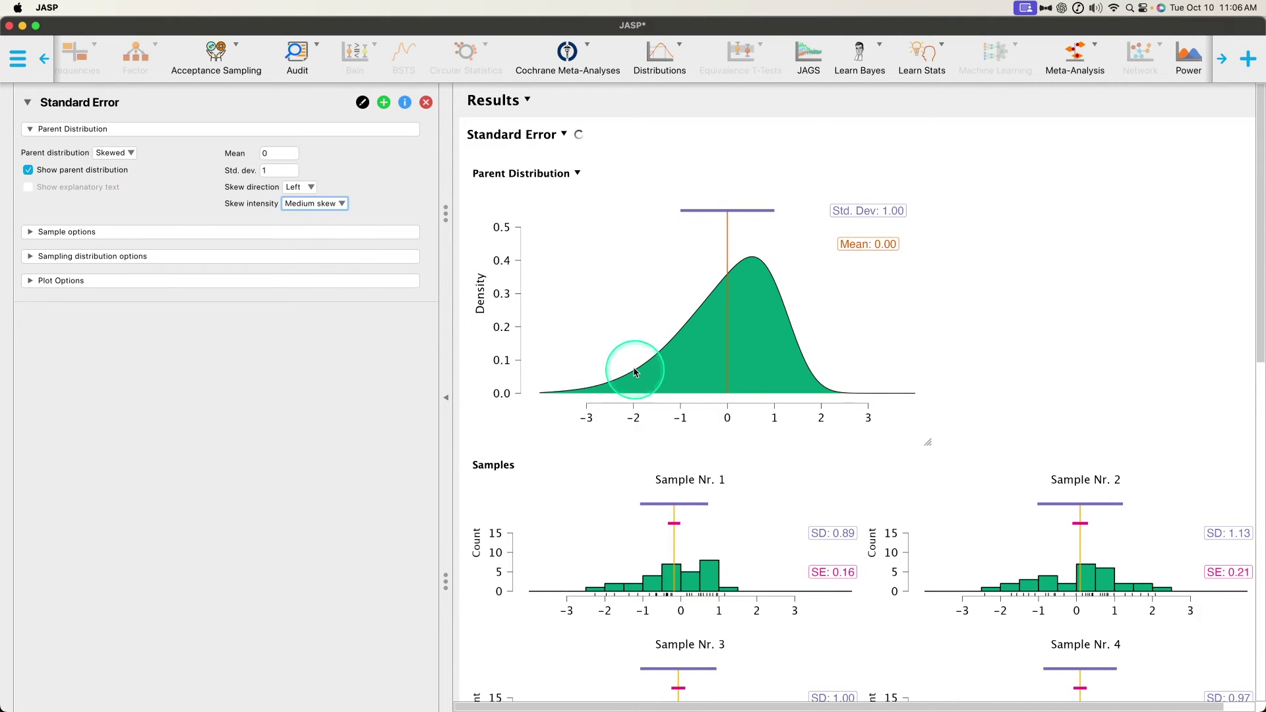
{"action": "left_click", "coordinate": [332, 210]}
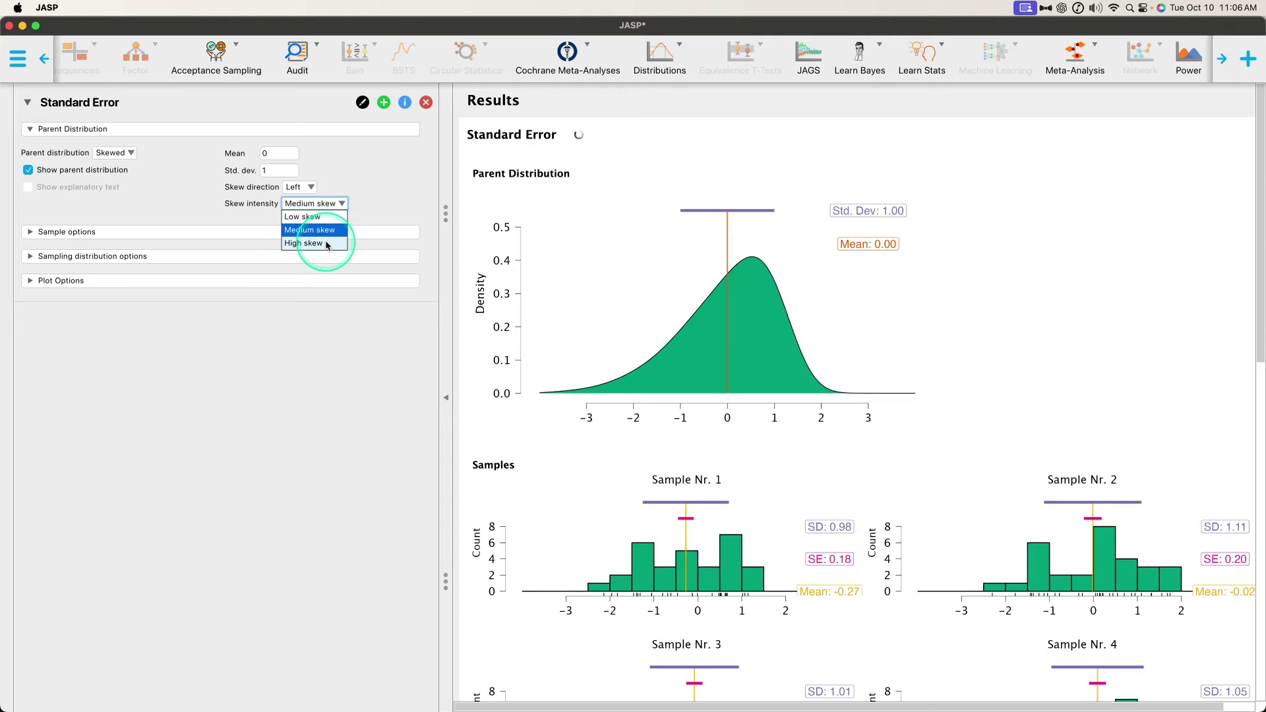
{"action": "left_click", "coordinate": [328, 243]}
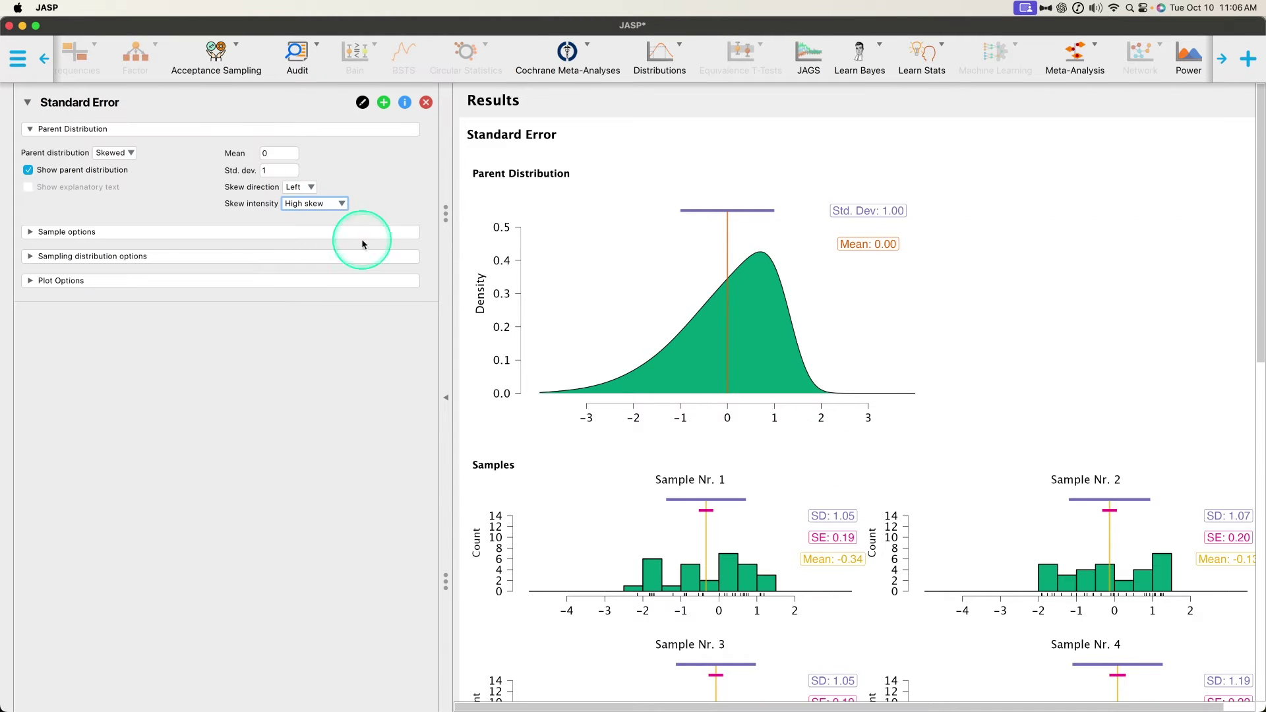
{"action": "scroll", "coordinate": [978, 576], "scroll_direction": "down", "scroll_amount": 1}
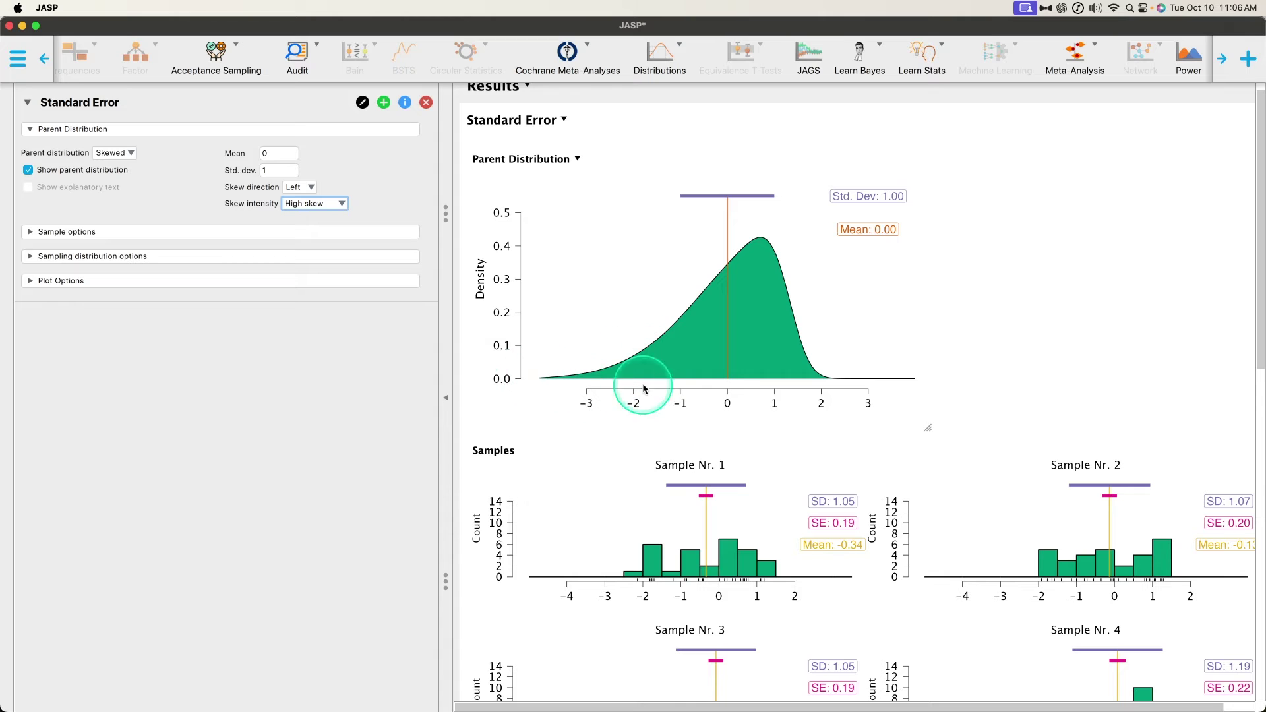
{"action": "scroll", "coordinate": [884, 396], "scroll_direction": "down", "scroll_amount": 15}
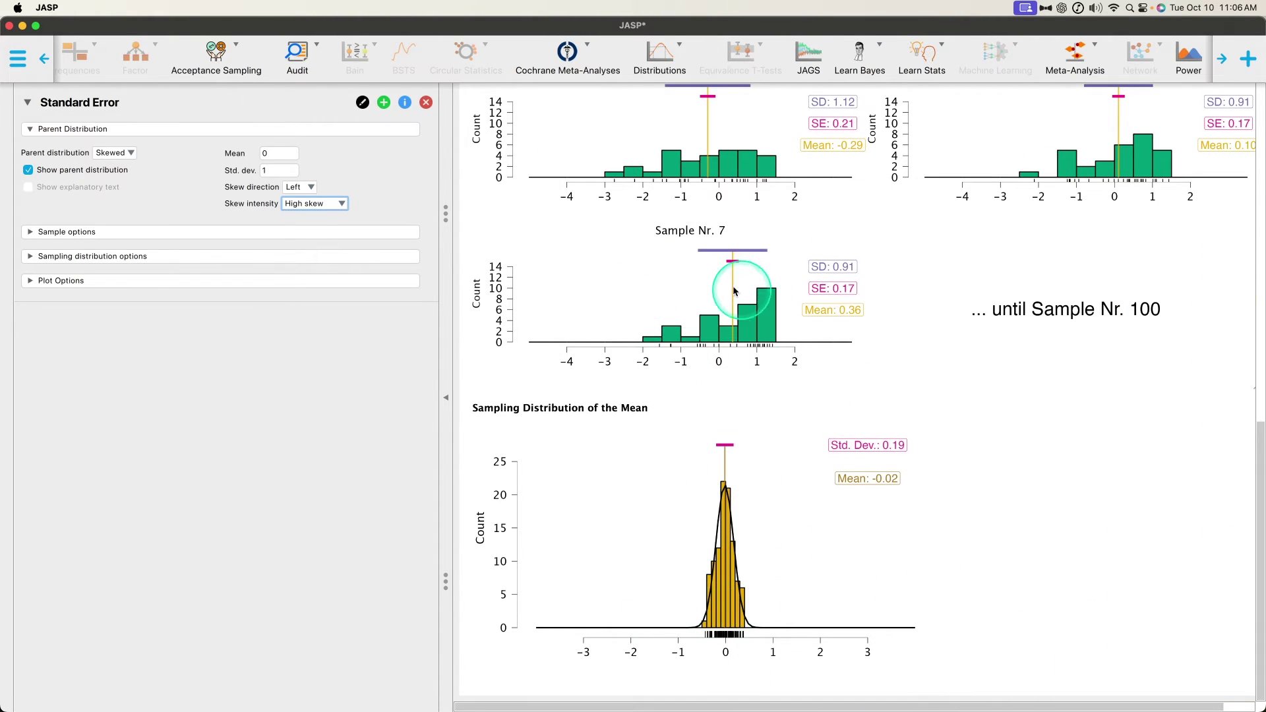
{"action": "scroll", "coordinate": [720, 347], "scroll_direction": "up", "scroll_amount": 3}
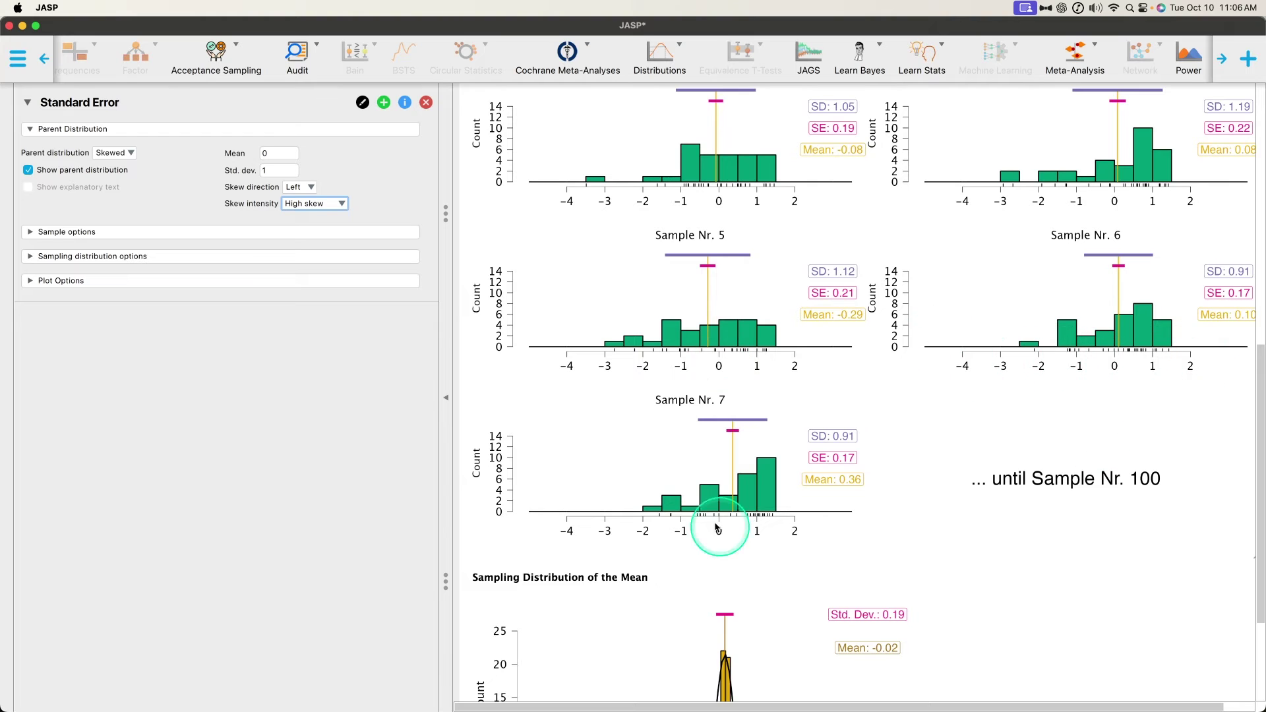
{"action": "scroll", "coordinate": [805, 304], "scroll_direction": "down", "scroll_amount": 3}
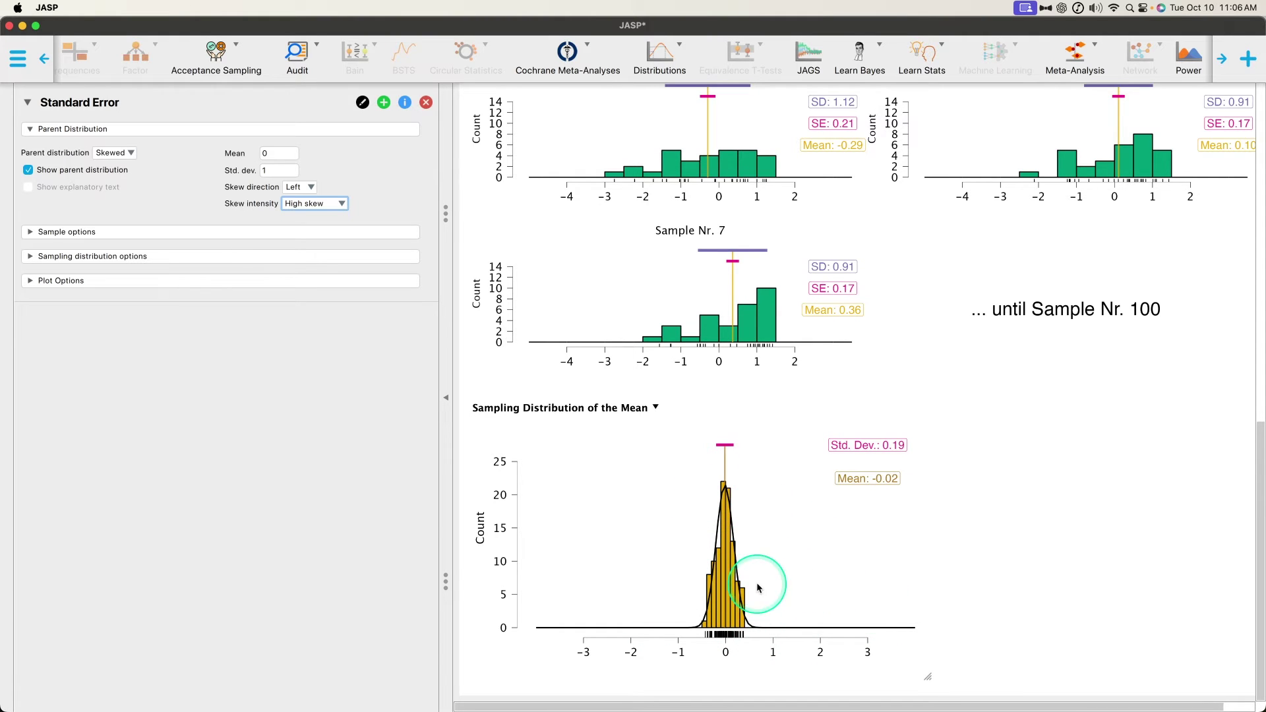
{"action": "scroll", "coordinate": [862, 616], "scroll_direction": "up", "scroll_amount": 15}
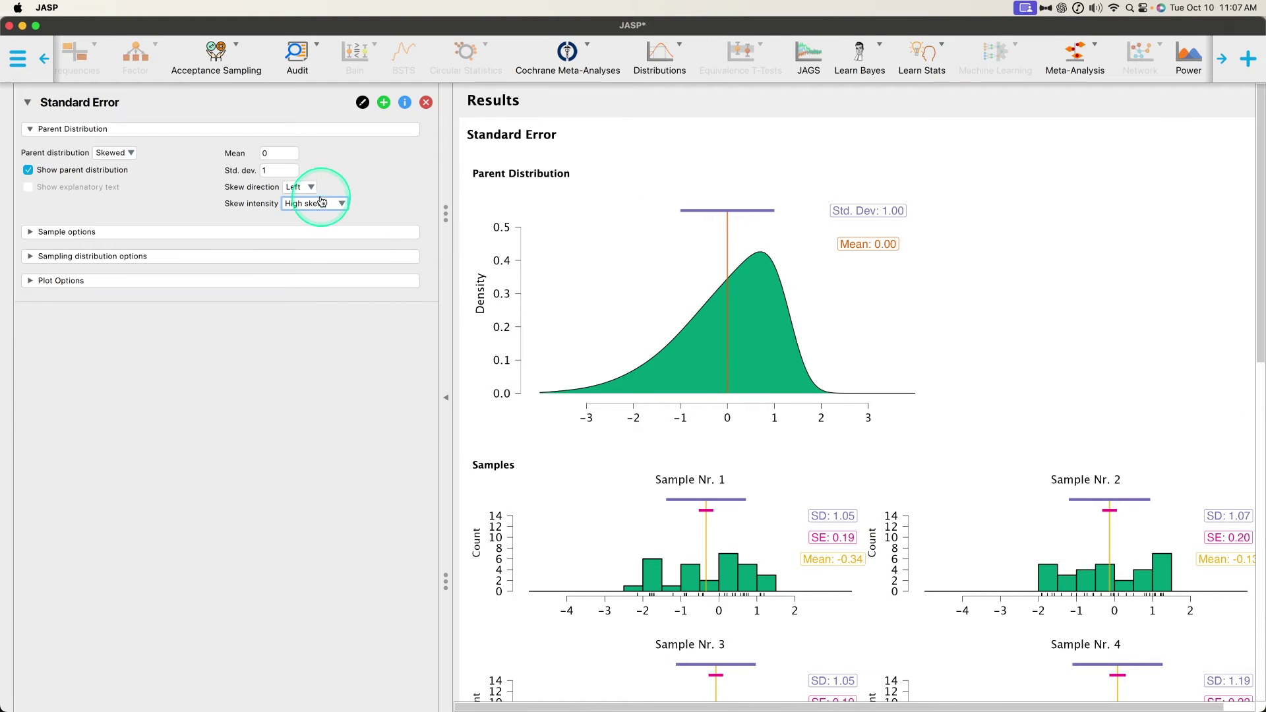
- Switch the parent distribution back to Normal and expand the Sample settings
{"action": "left_click", "coordinate": [306, 187]}
{"action": "left_click", "coordinate": [118, 153]}
{"action": "left_click", "coordinate": [109, 167]}
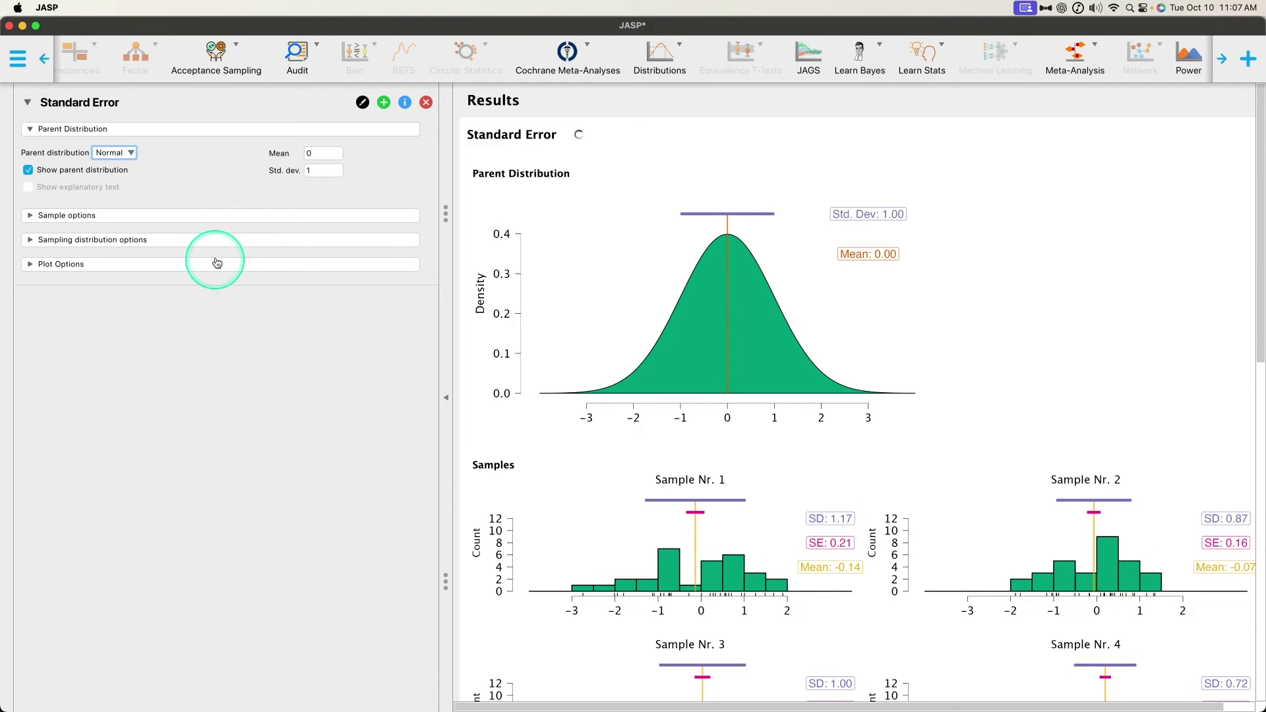
{"action": "left_click", "coordinate": [224, 215]}
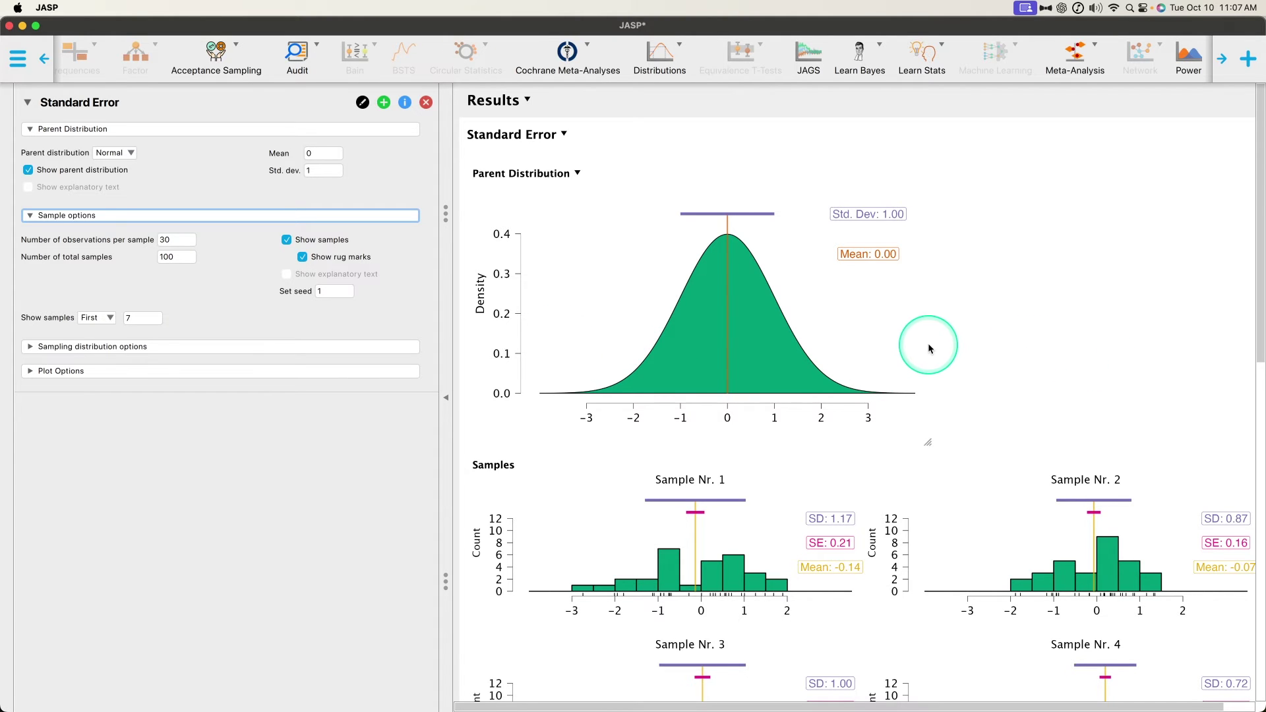
{"action": "scroll", "coordinate": [928, 347], "scroll_direction": "down", "scroll_amount": 5}
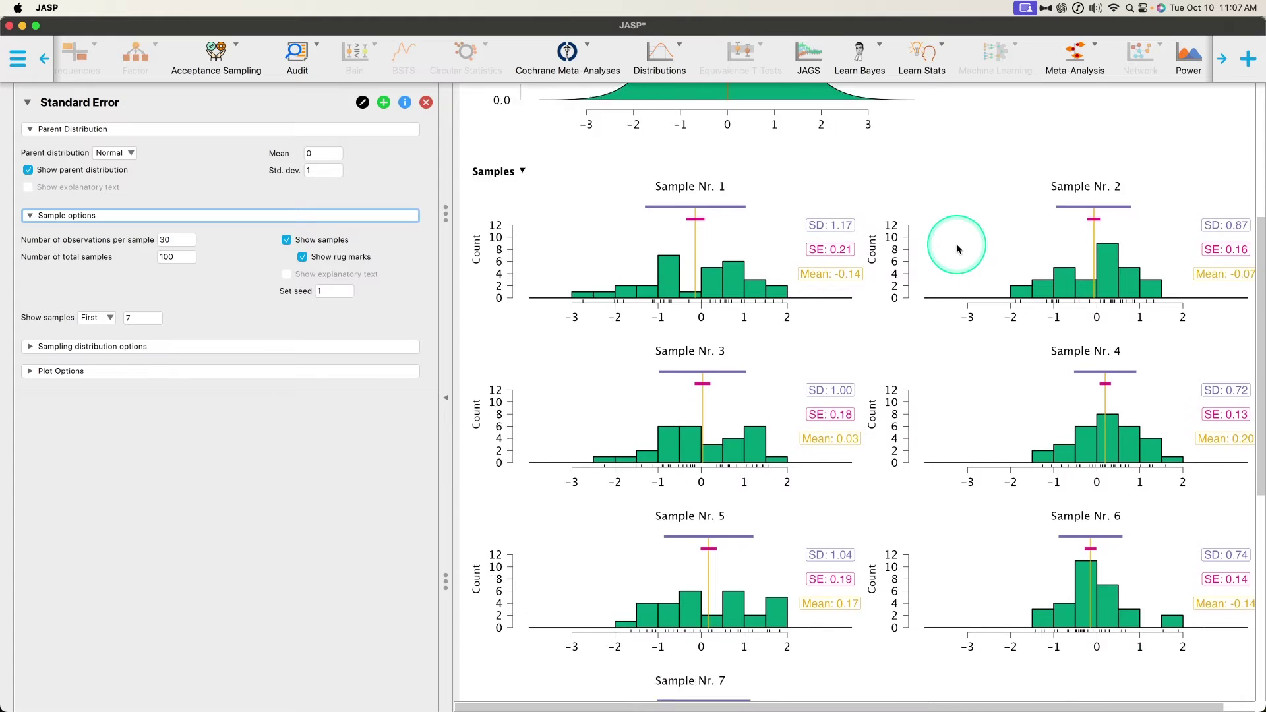
{"action": "scroll", "coordinate": [958, 243], "scroll_direction": "right", "scroll_amount": 2}
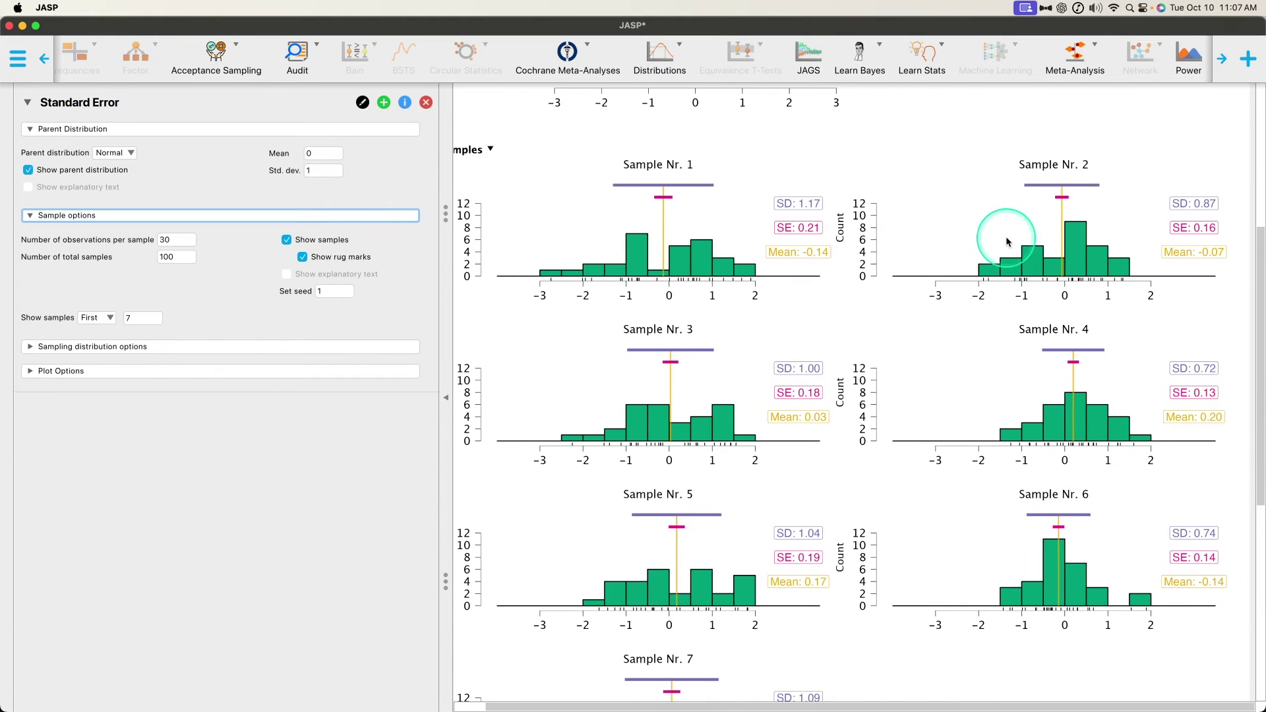
{"action": "scroll", "coordinate": [862, 523], "scroll_direction": "down", "scroll_amount": 3}
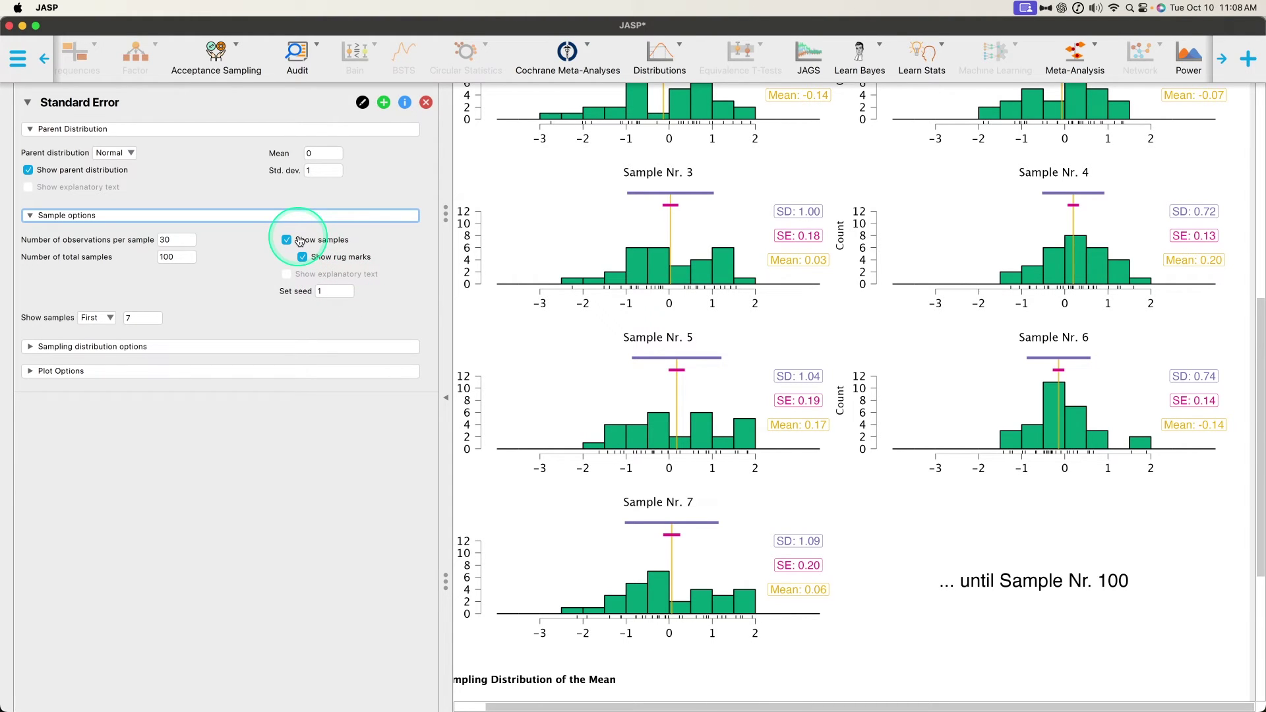
{"action": "left_click", "coordinate": [108, 318]}
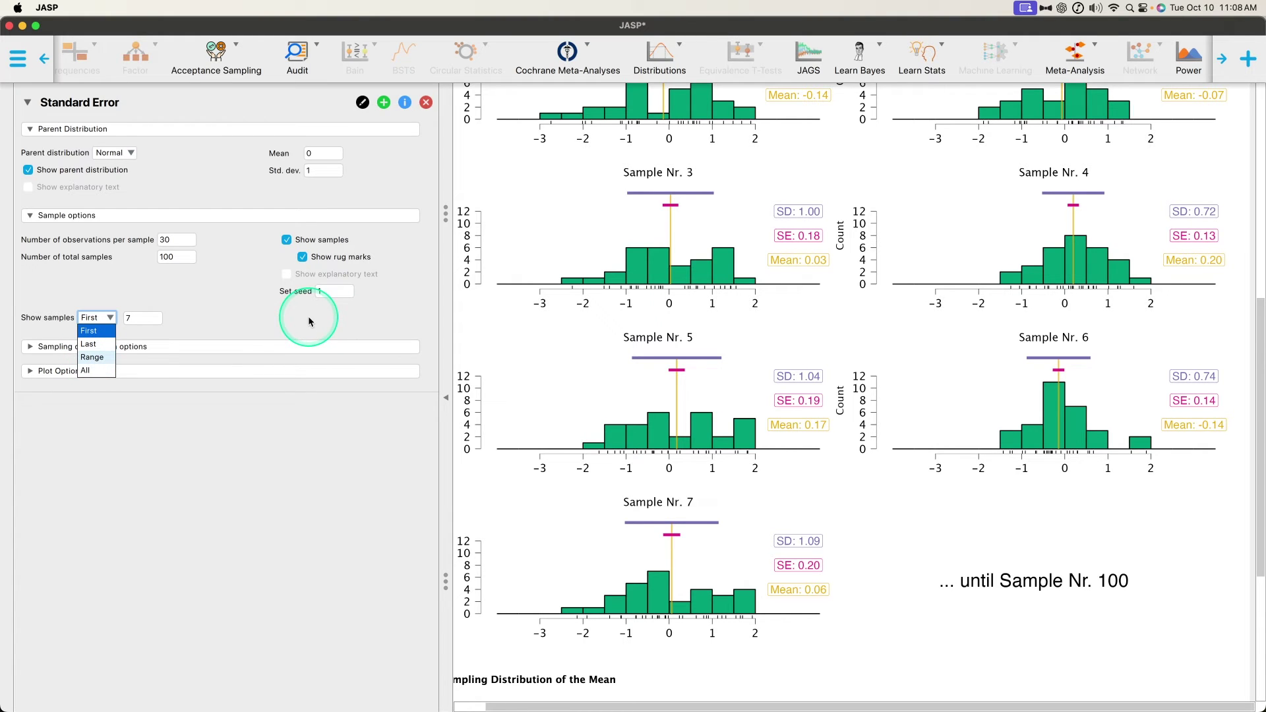
{"action": "left_click", "coordinate": [254, 293]}
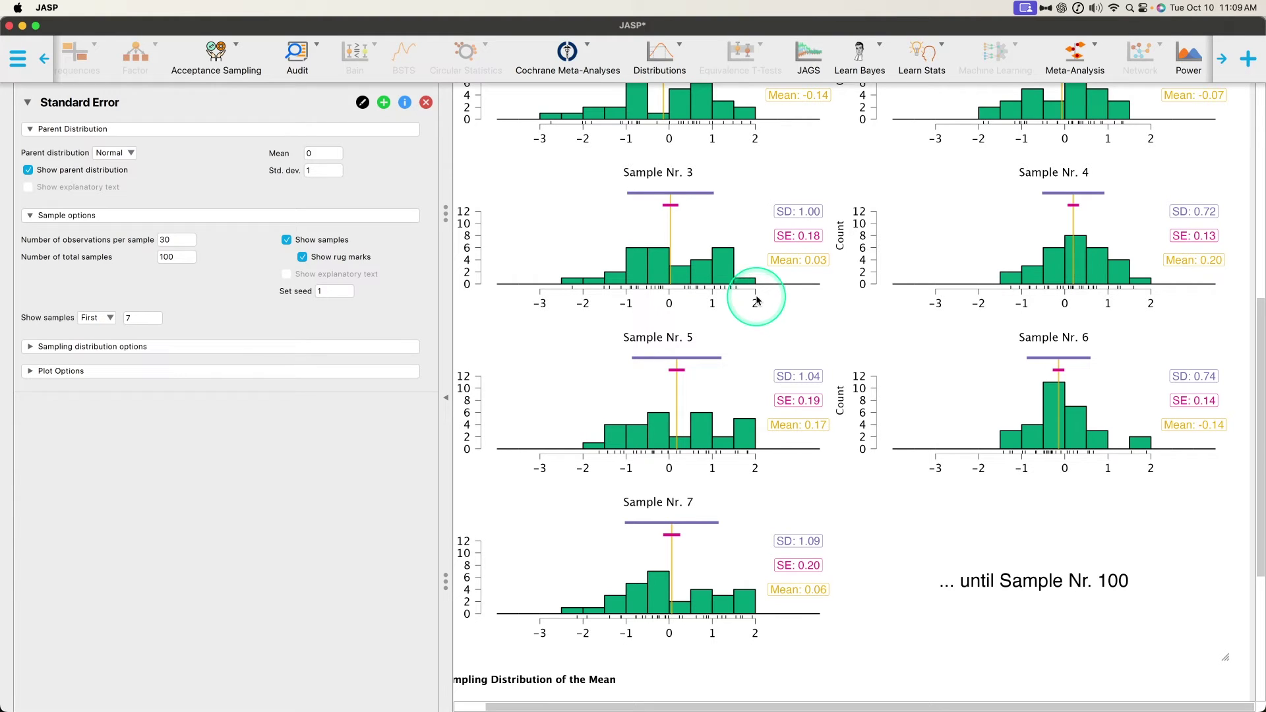
{"action": "left_click", "coordinate": [329, 294]}
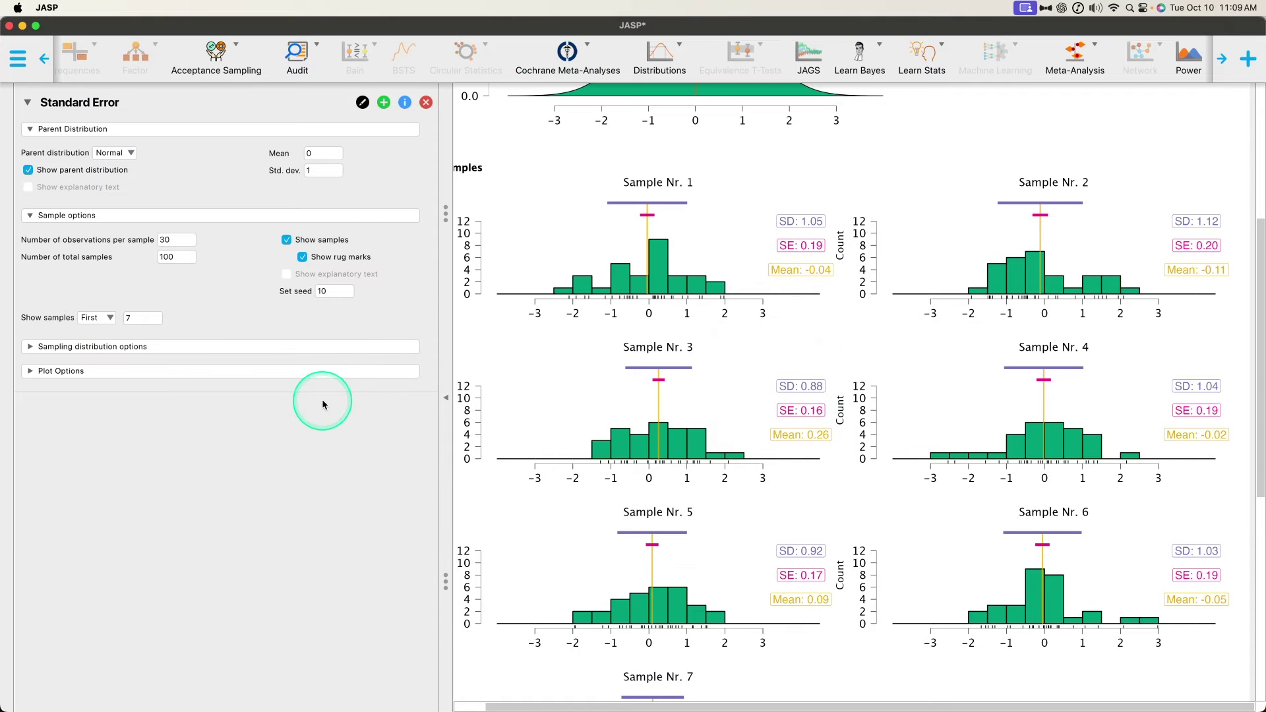
{"action": "scroll", "coordinate": [819, 360], "scroll_direction": "down", "scroll_amount": 5}
{"action": "scroll", "coordinate": [829, 343], "scroll_direction": "down", "scroll_amount": 5}
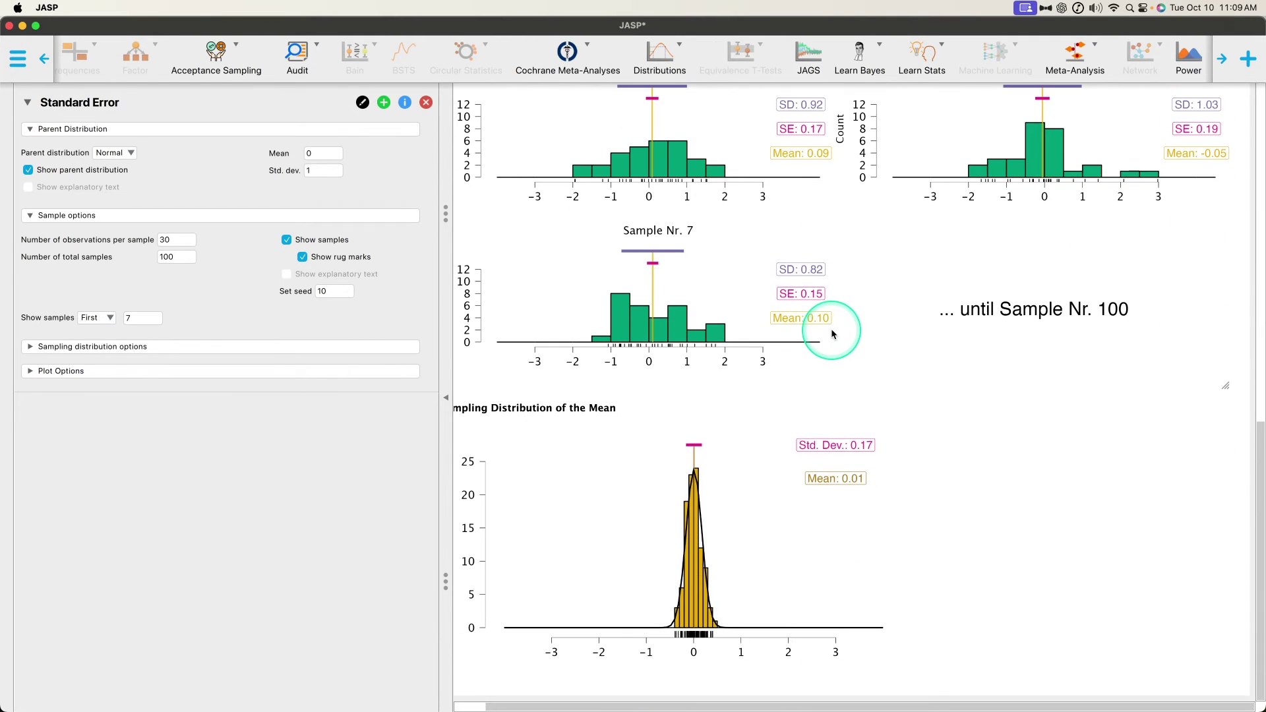
{"action": "scroll", "coordinate": [818, 339], "scroll_direction": "up", "scroll_amount": 7}
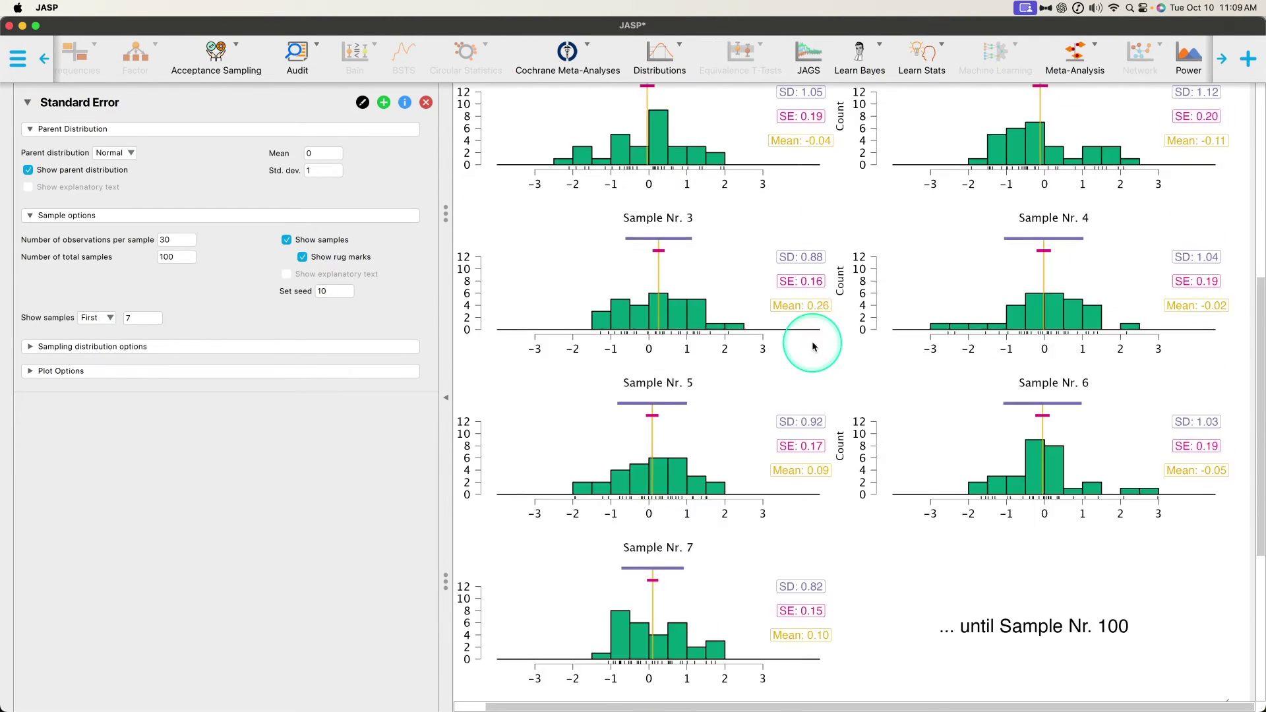
{"action": "scroll", "coordinate": [812, 342], "scroll_direction": "left", "scroll_amount": 1}
{"action": "left_click", "coordinate": [338, 292]}
{"action": "double_click", "coordinate": [335, 296]}
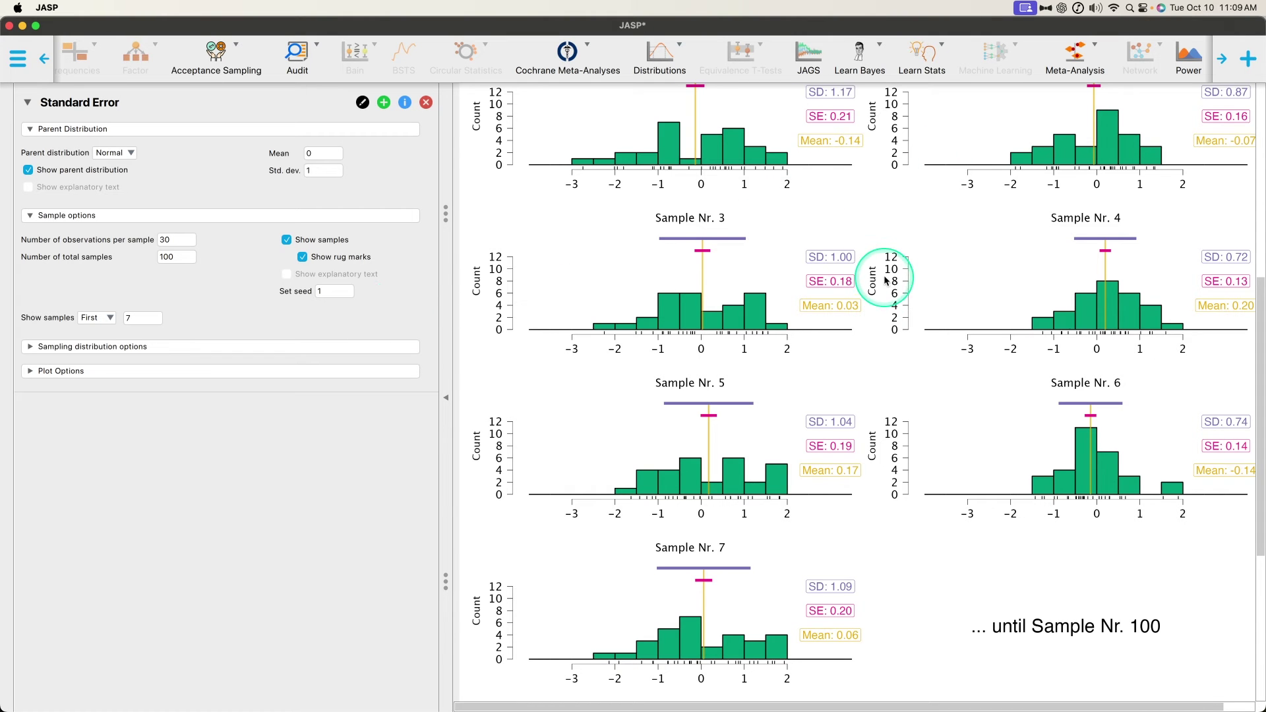
{"action": "scroll", "coordinate": [879, 330], "scroll_direction": "up", "scroll_amount": 5}
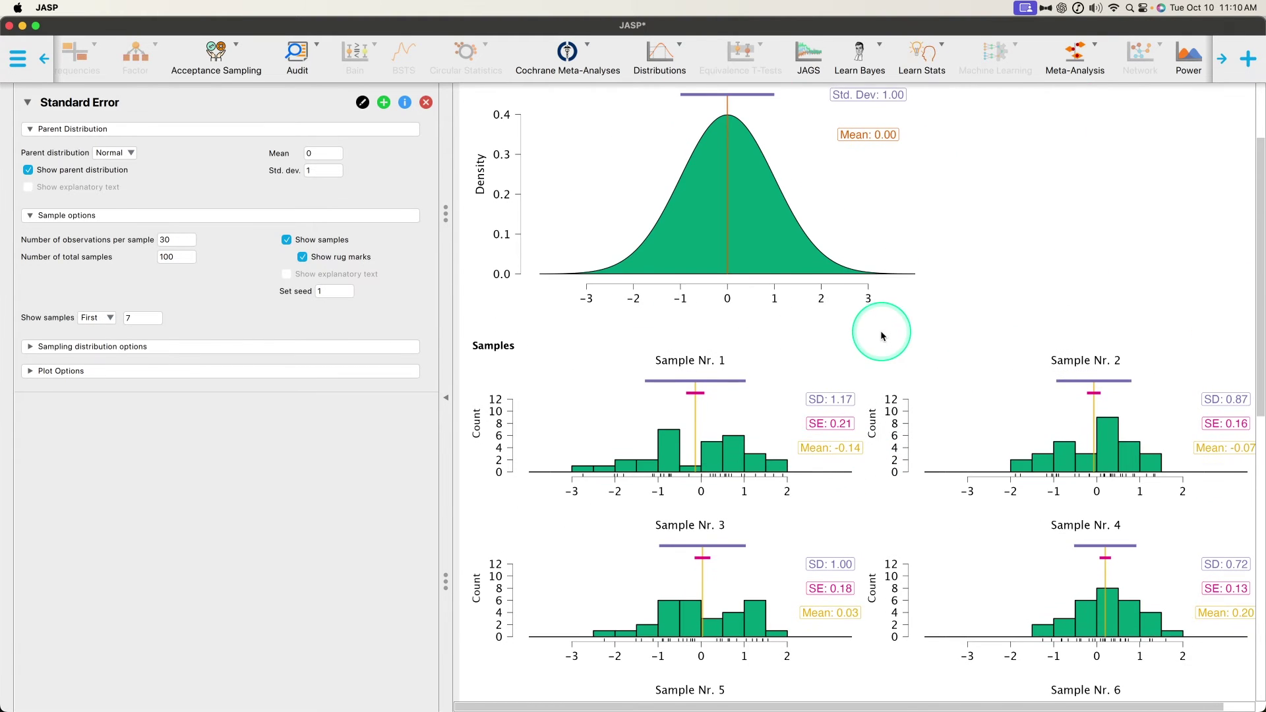
{"action": "scroll", "coordinate": [913, 305], "scroll_direction": "down", "scroll_amount": 4}
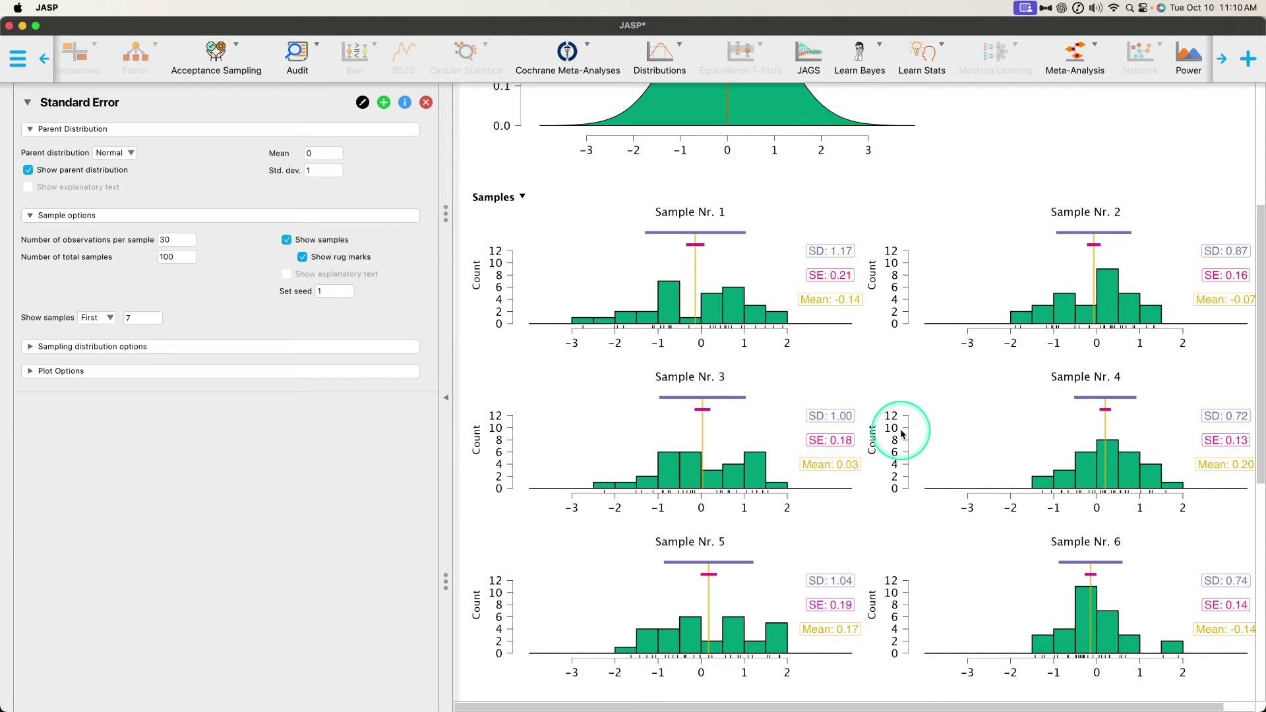
{"action": "scroll", "coordinate": [694, 274], "scroll_direction": "down", "scroll_amount": 3}
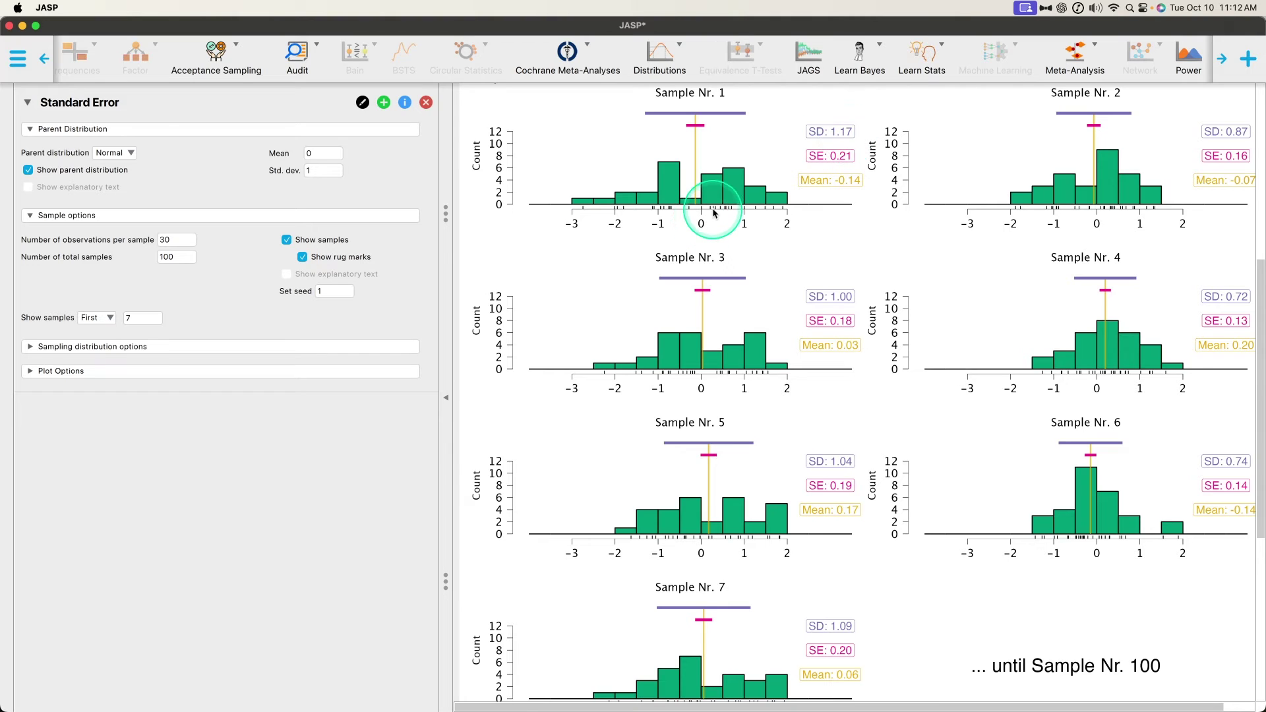
{"action": "scroll", "coordinate": [714, 210], "scroll_direction": "up", "scroll_amount": 1}
{"action": "scroll", "coordinate": [715, 210], "scroll_direction": "up", "scroll_amount": 1}
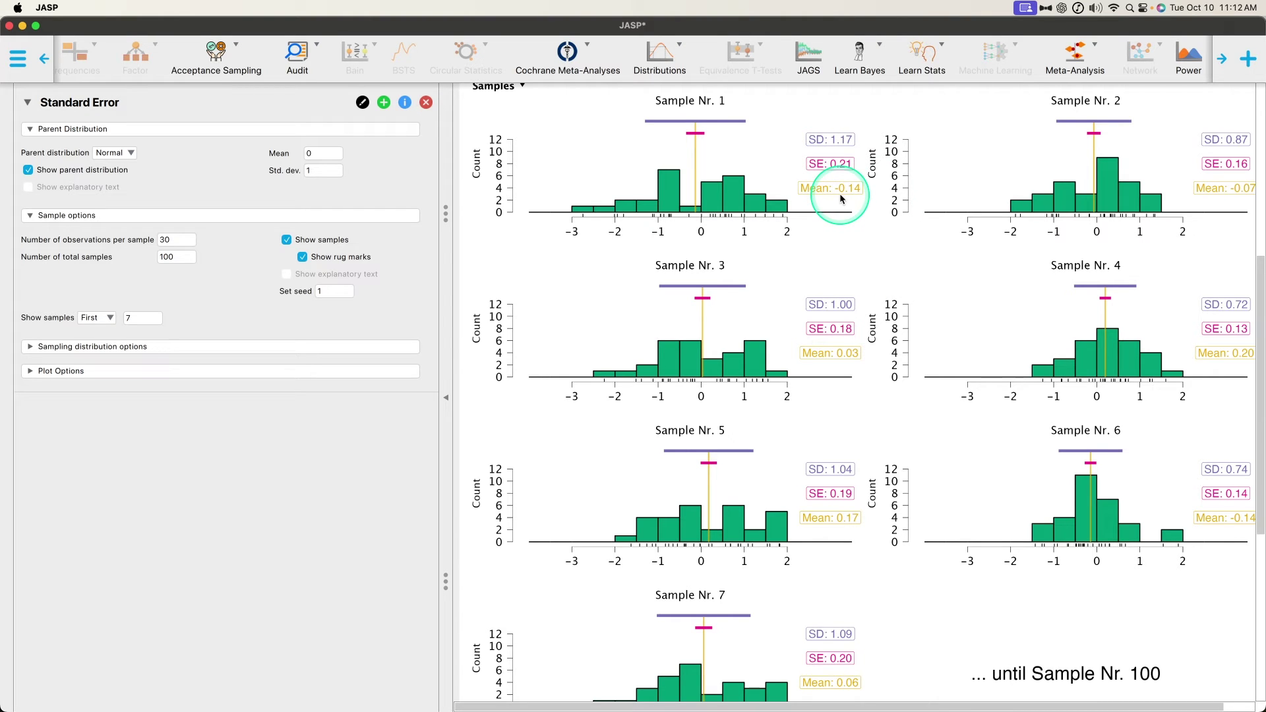
{"action": "scroll", "coordinate": [739, 257], "scroll_direction": "up", "scroll_amount": 5}
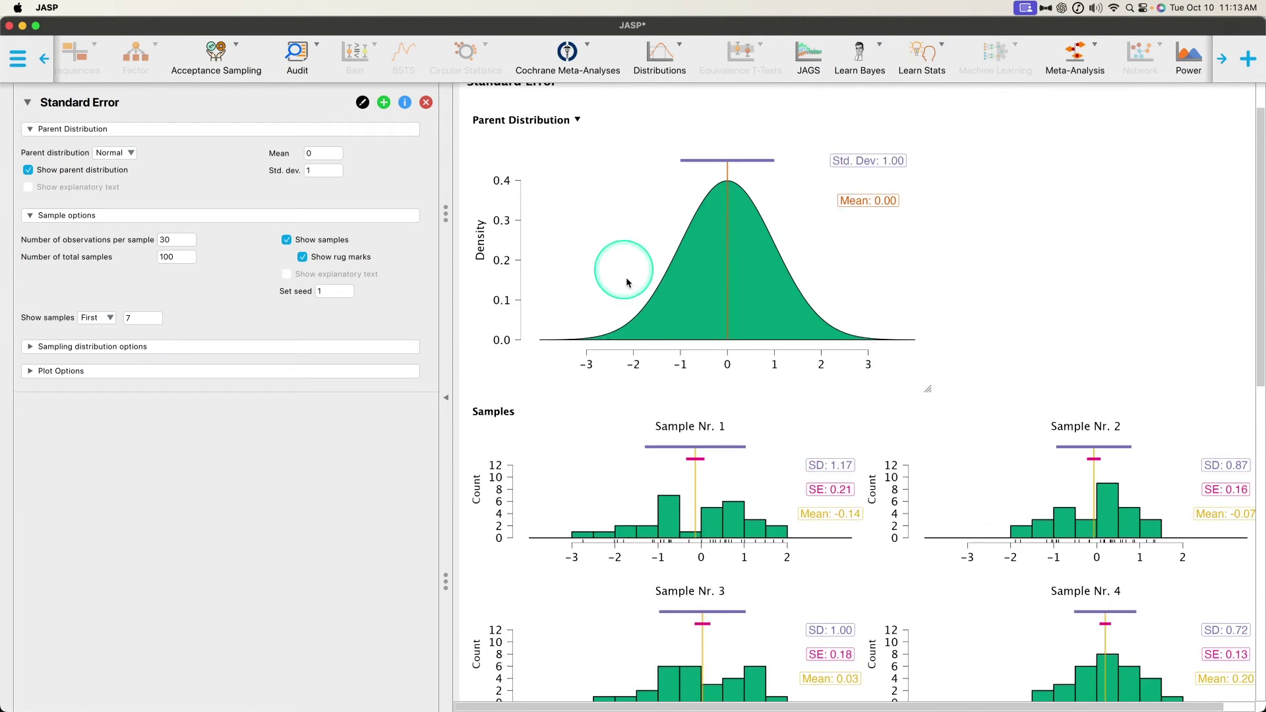
{"action": "scroll", "coordinate": [769, 323], "scroll_direction": "down", "scroll_amount": 5}
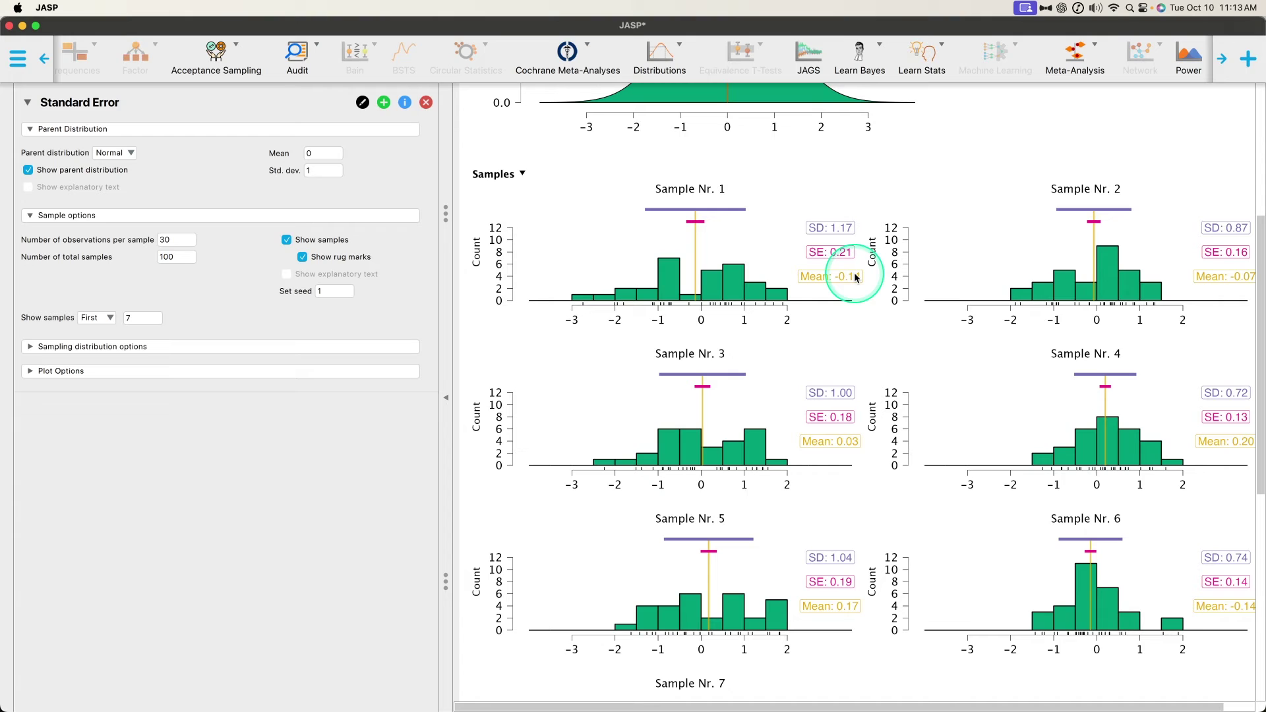
{"action": "scroll", "coordinate": [855, 277], "scroll_direction": "up", "scroll_amount": 1}
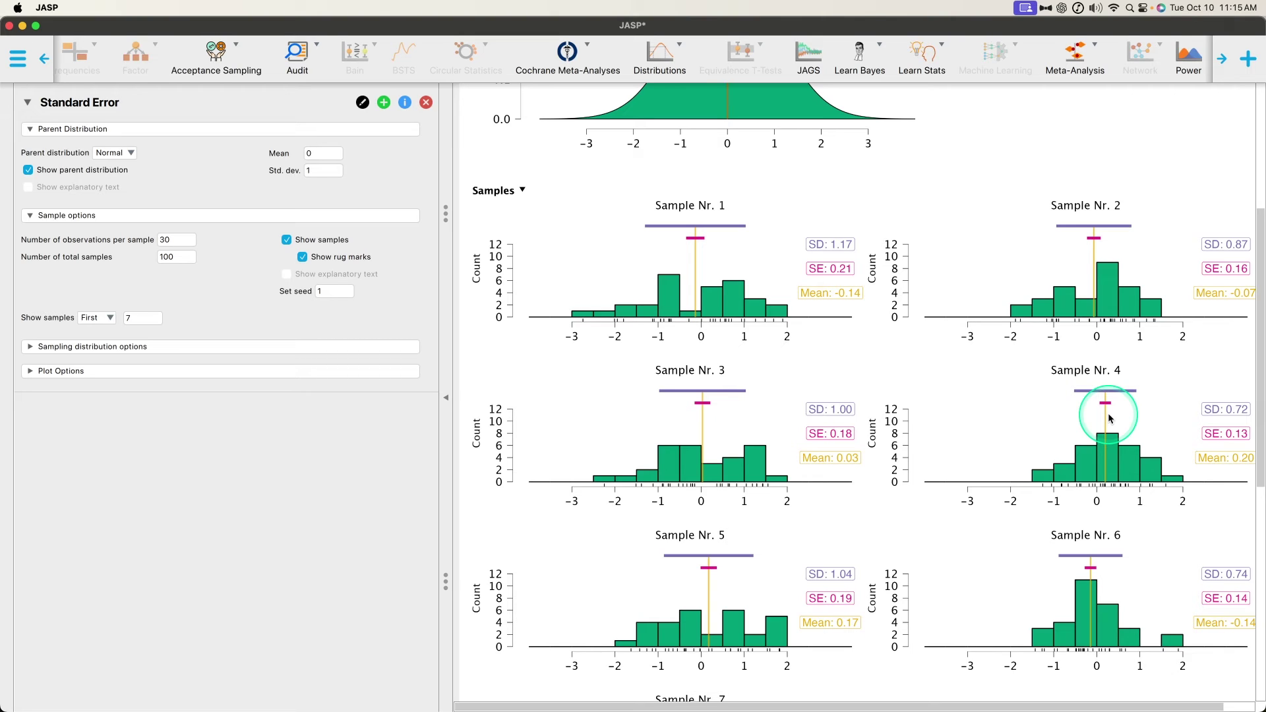
{"action": "scroll", "coordinate": [918, 268], "scroll_direction": "up", "scroll_amount": 5}
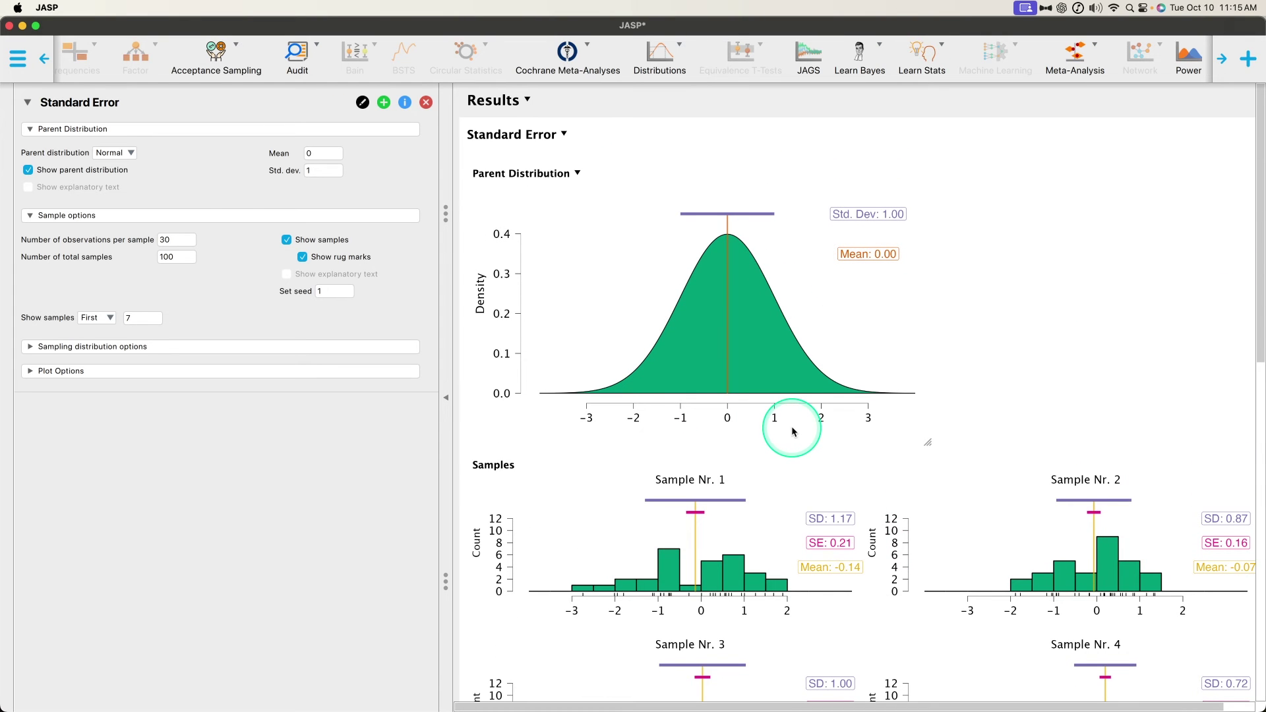
{"action": "scroll", "coordinate": [970, 450], "scroll_direction": "down", "scroll_amount": 5}
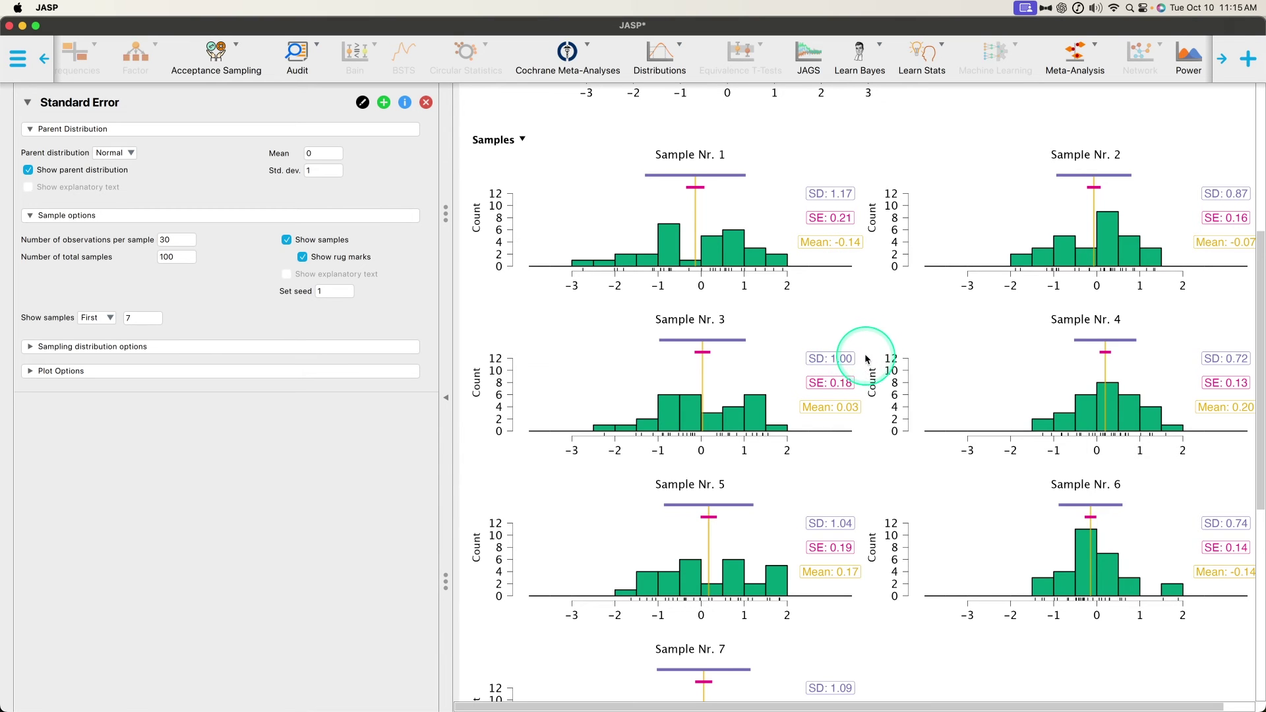
{"action": "scroll", "coordinate": [850, 264], "scroll_direction": "up", "scroll_amount": 5}
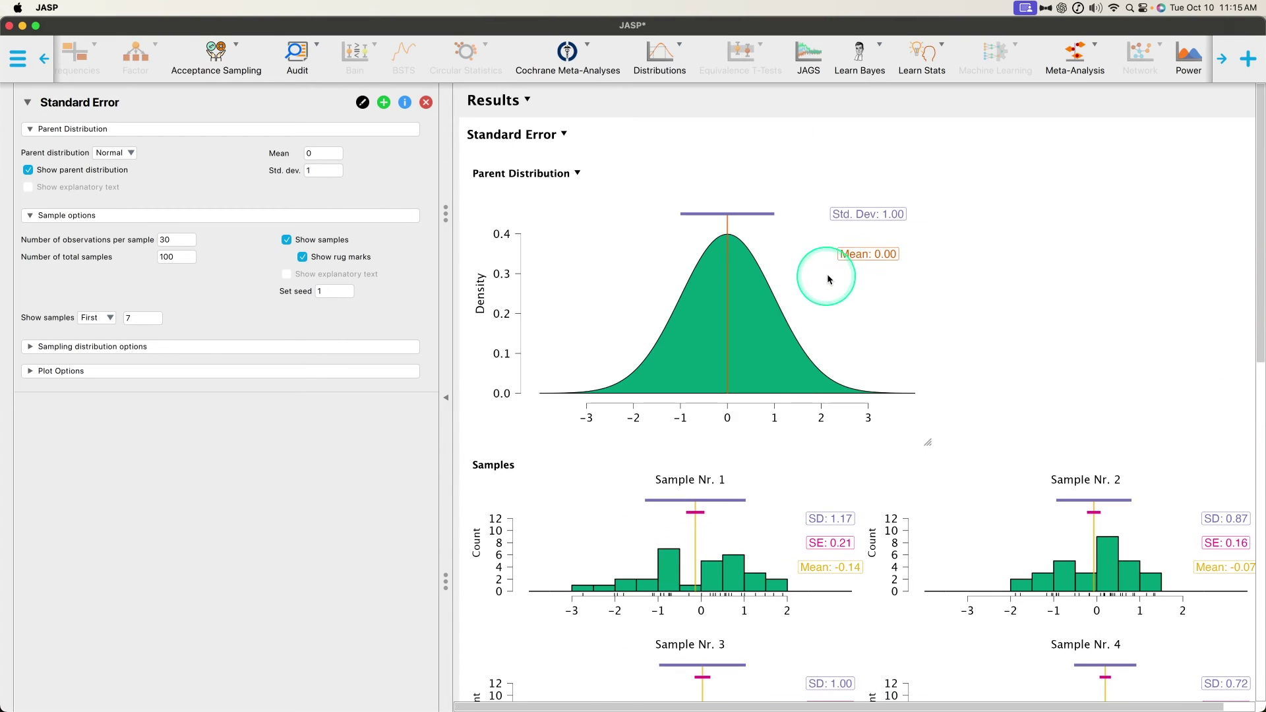
{"action": "scroll", "coordinate": [1032, 221], "scroll_direction": "down", "scroll_amount": 6}
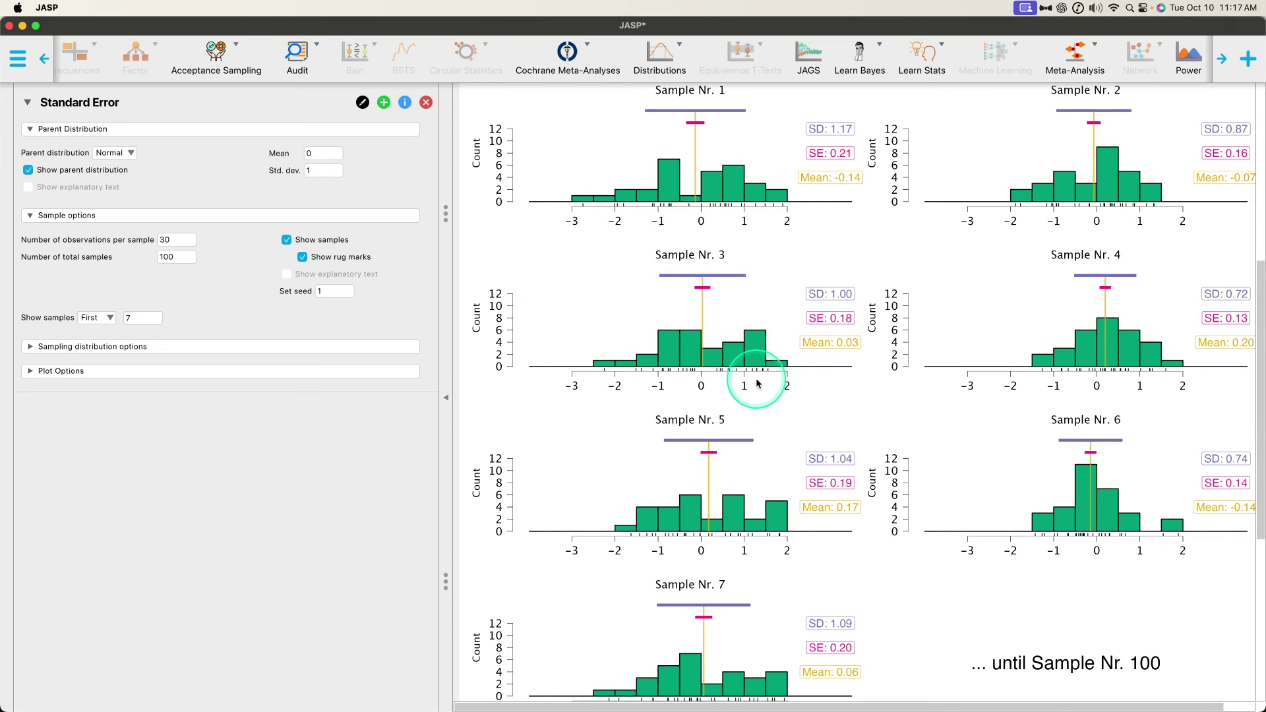
- Expand the sampling distribution settings and toggle Show sampling distribution off and back on
{"action": "left_click", "coordinate": [190, 348]}
{"action": "scroll", "coordinate": [1000, 418], "scroll_direction": "down", "scroll_amount": 3}
{"action": "scroll", "coordinate": [1000, 417], "scroll_direction": "down", "scroll_amount": 4}
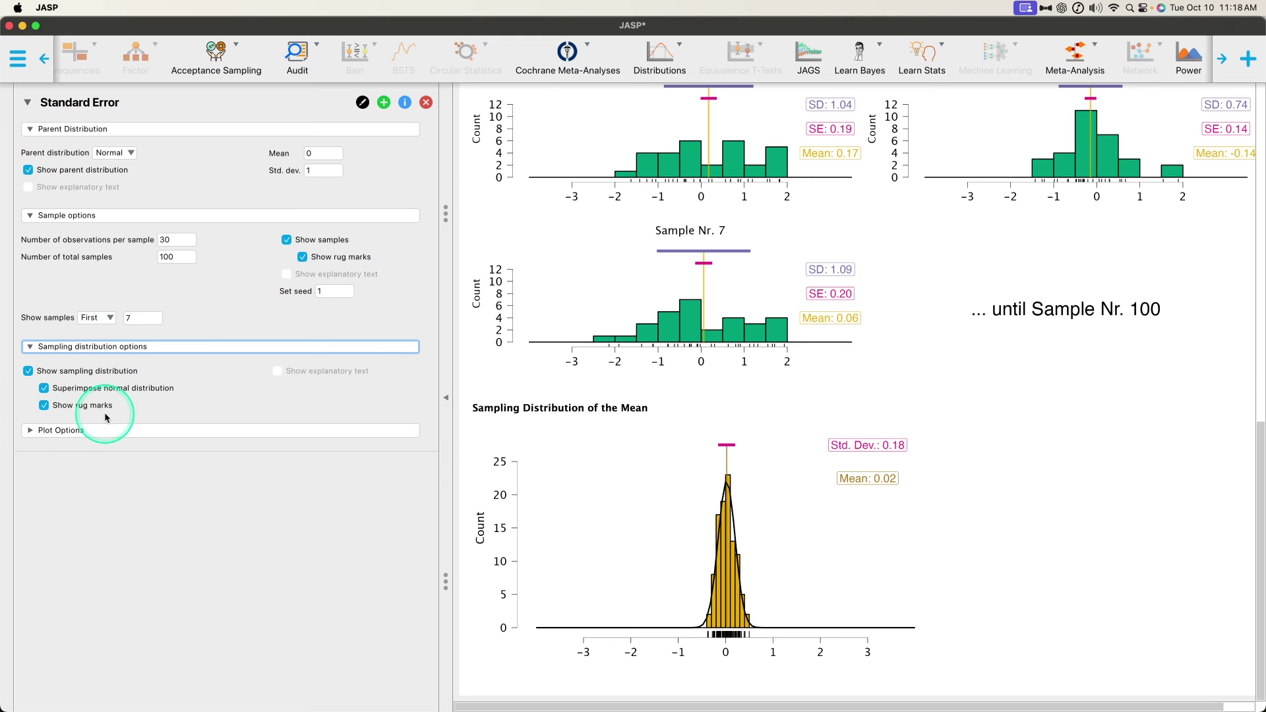
{"action": "left_click", "coordinate": [96, 373]}
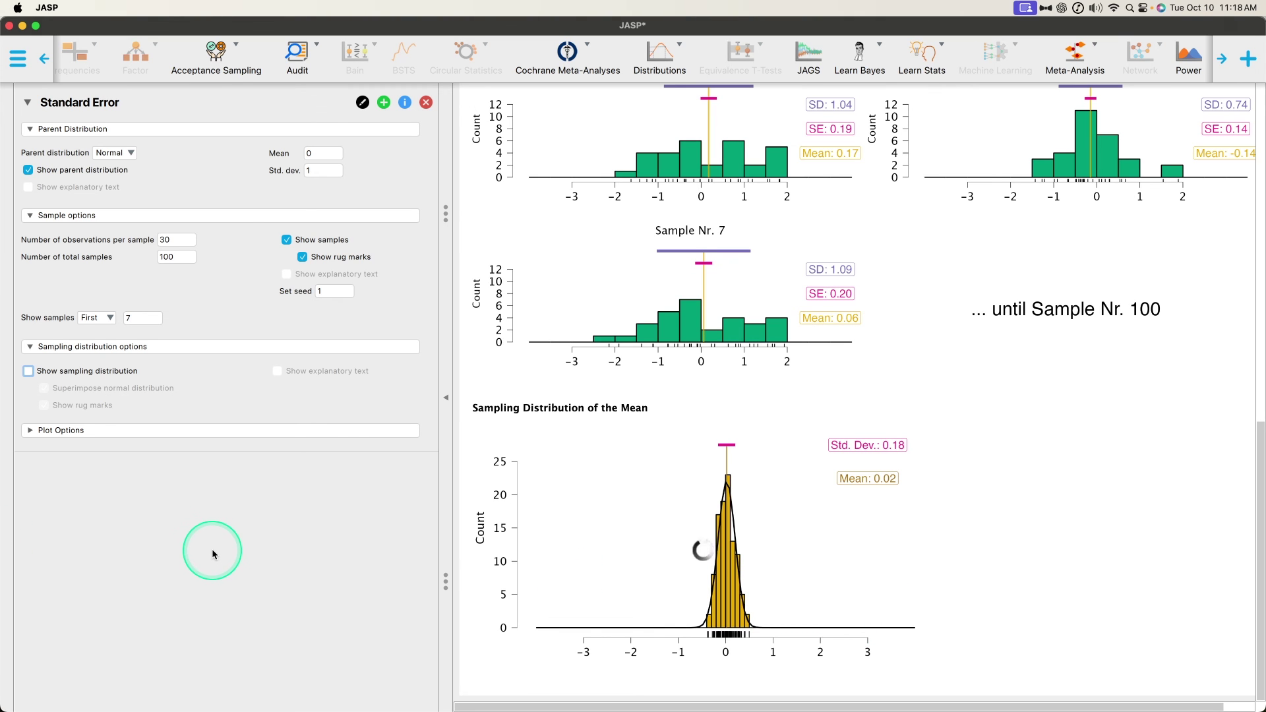
{"action": "left_click", "coordinate": [80, 373]}
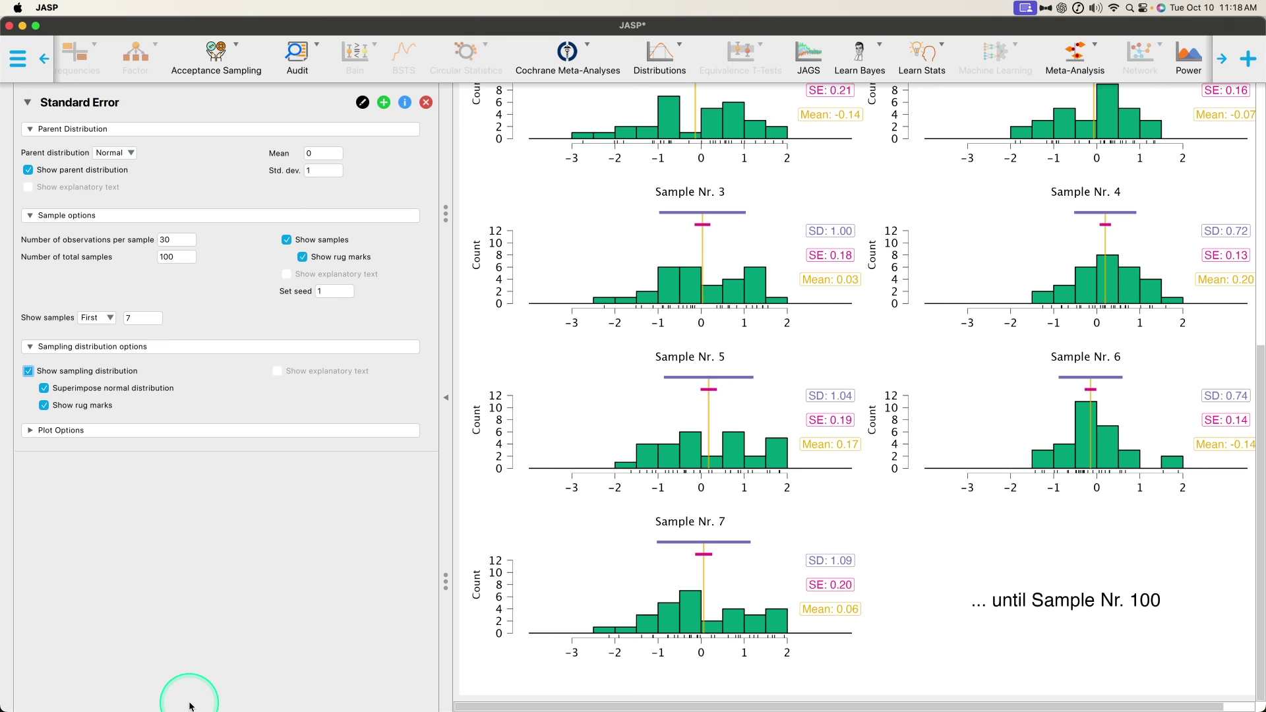
{"action": "scroll", "coordinate": [785, 451], "scroll_direction": "down", "scroll_amount": 5}
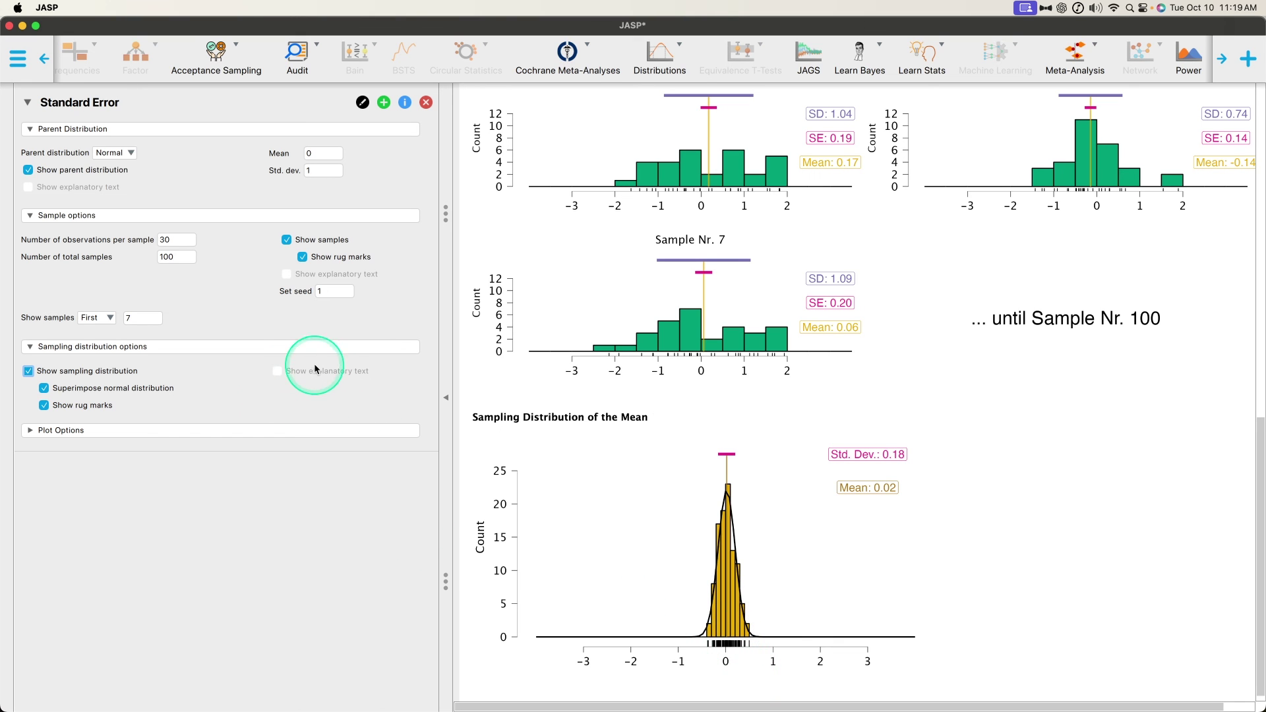
- Expand Plot Options and set the colour palette to Colorblind Alt
{"action": "left_click", "coordinate": [170, 431]}
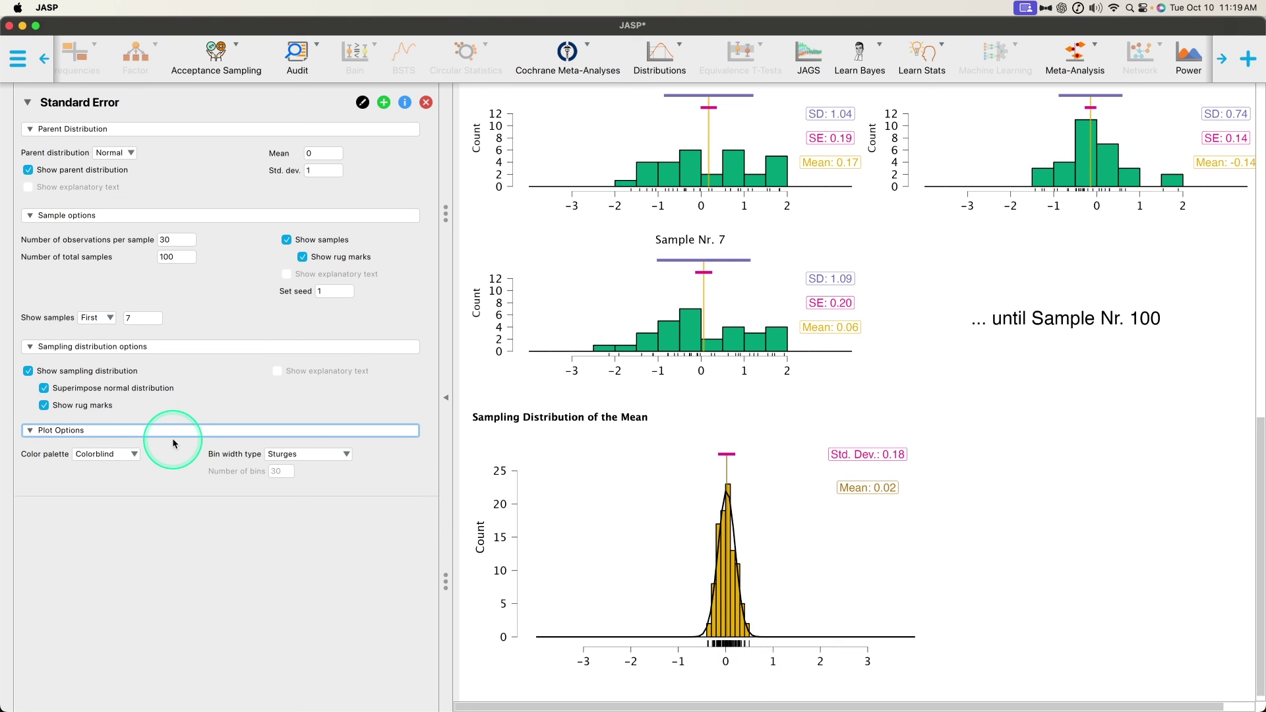
{"action": "scroll", "coordinate": [1047, 481], "scroll_direction": "up", "scroll_amount": 5}
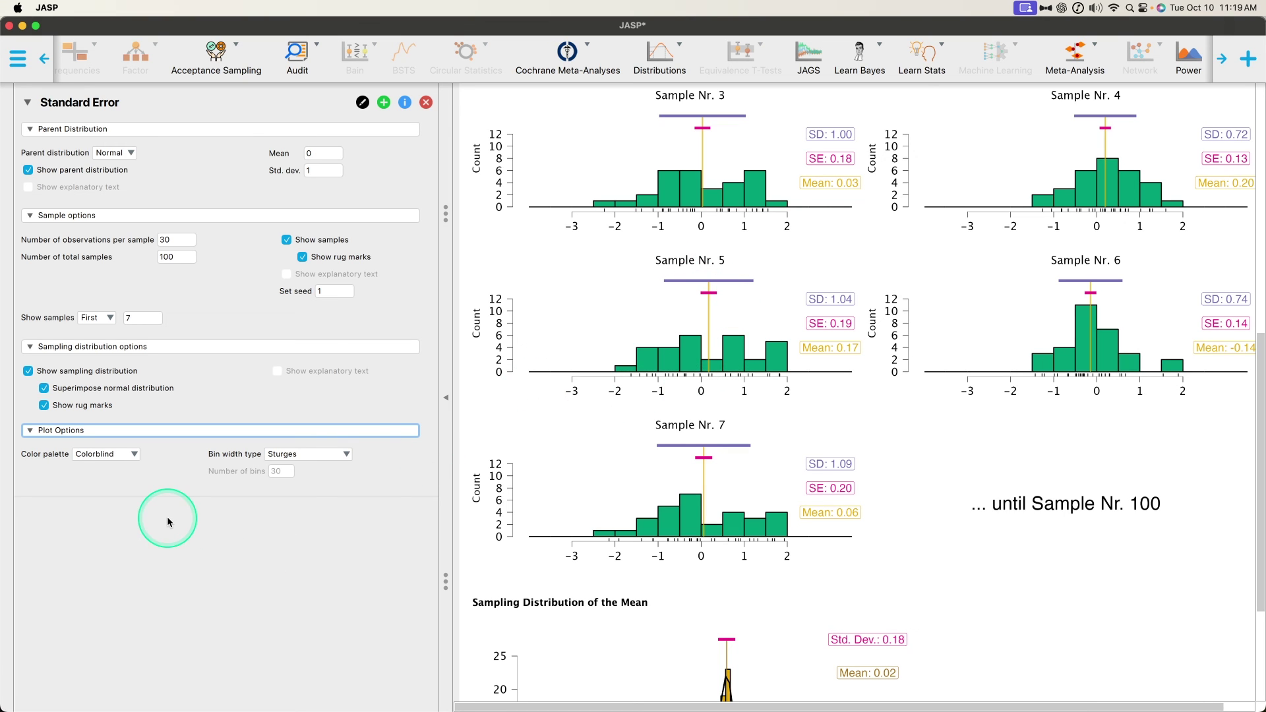
{"action": "left_click", "coordinate": [133, 456]}
{"action": "left_click", "coordinate": [106, 468]}
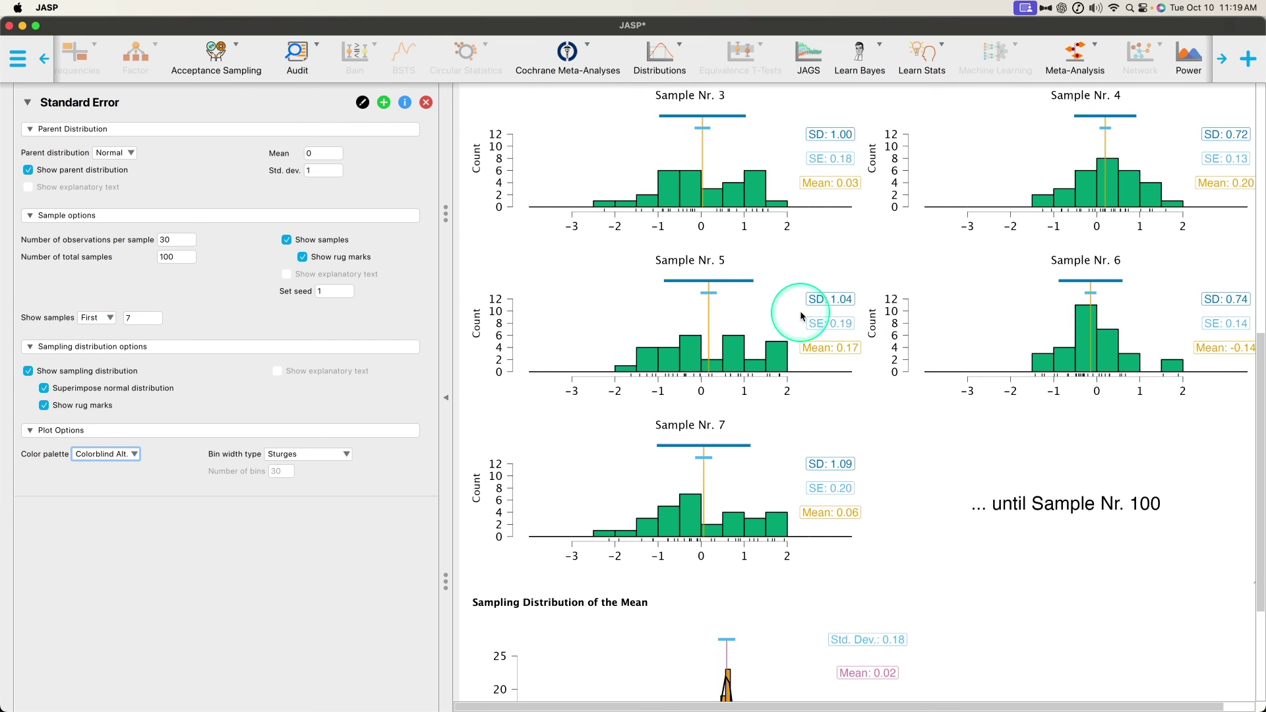
{"action": "scroll", "coordinate": [930, 377], "scroll_direction": "down", "scroll_amount": 3}
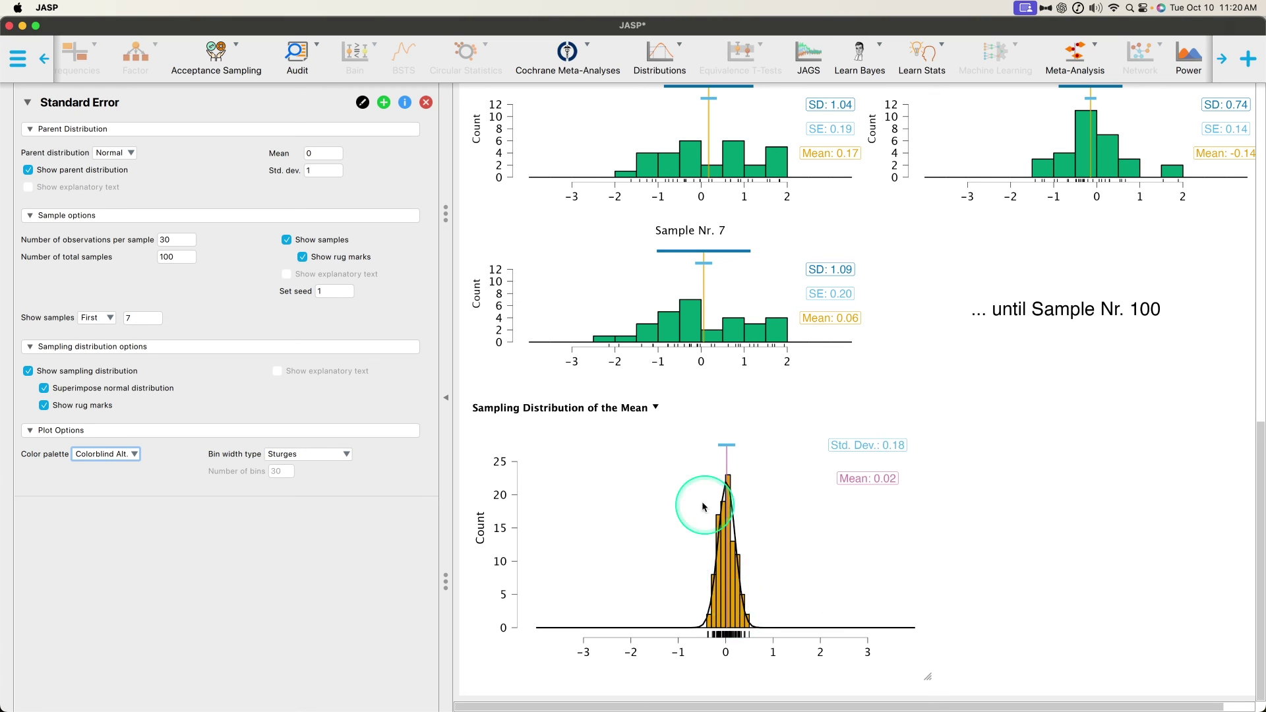
{"action": "scroll", "coordinate": [808, 545], "scroll_direction": "up", "scroll_amount": 8}
{"action": "scroll", "coordinate": [808, 543], "scroll_direction": "down", "scroll_amount": 8}
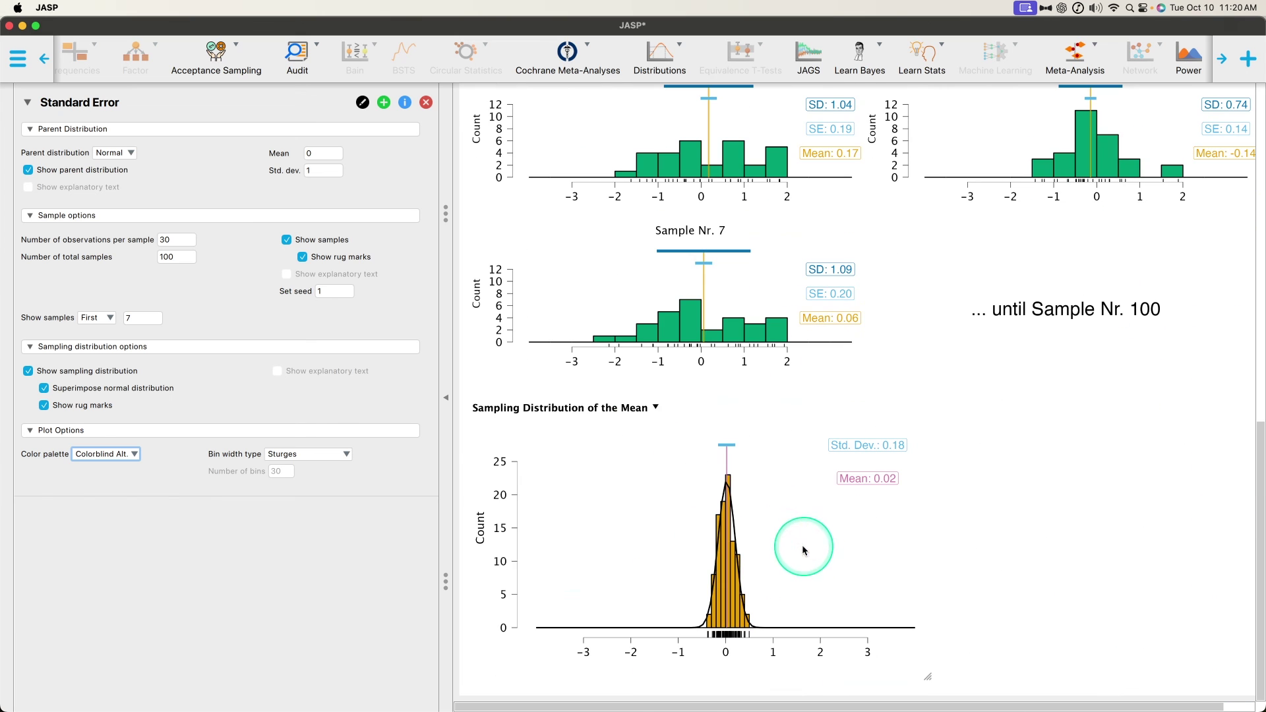
{"action": "left_click", "coordinate": [113, 454]}
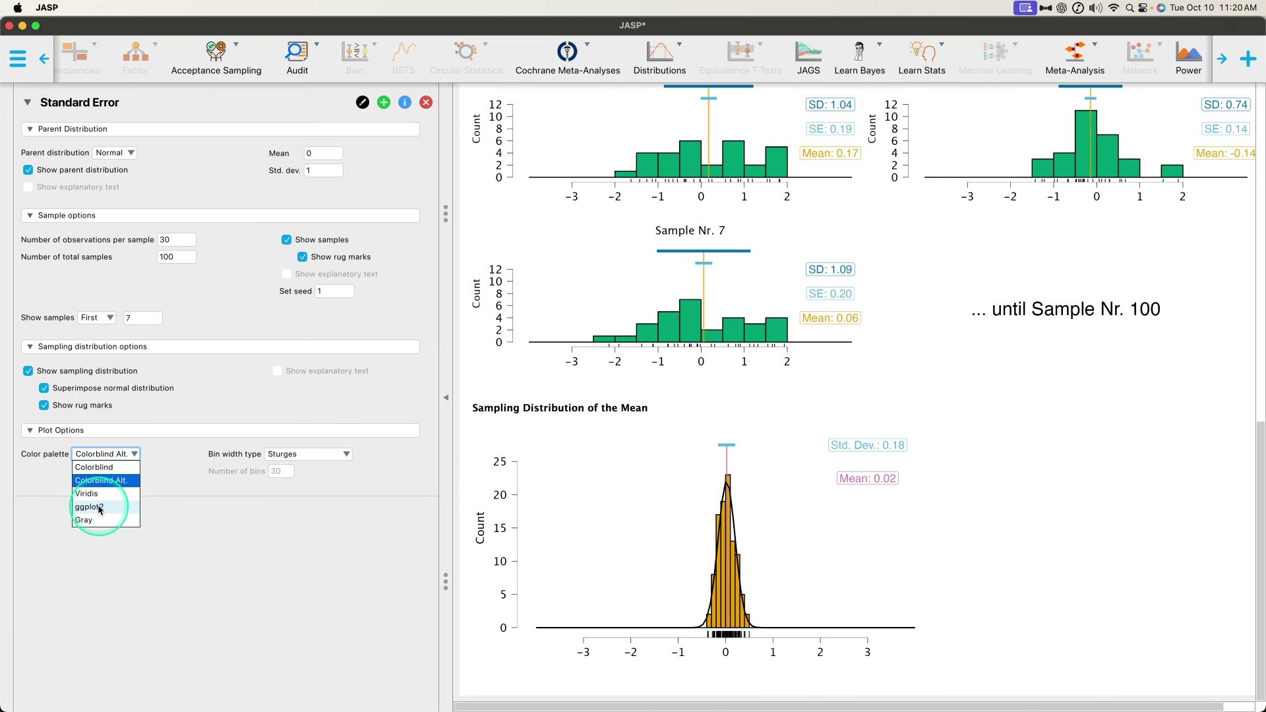
{"action": "left_click", "coordinate": [197, 572]}
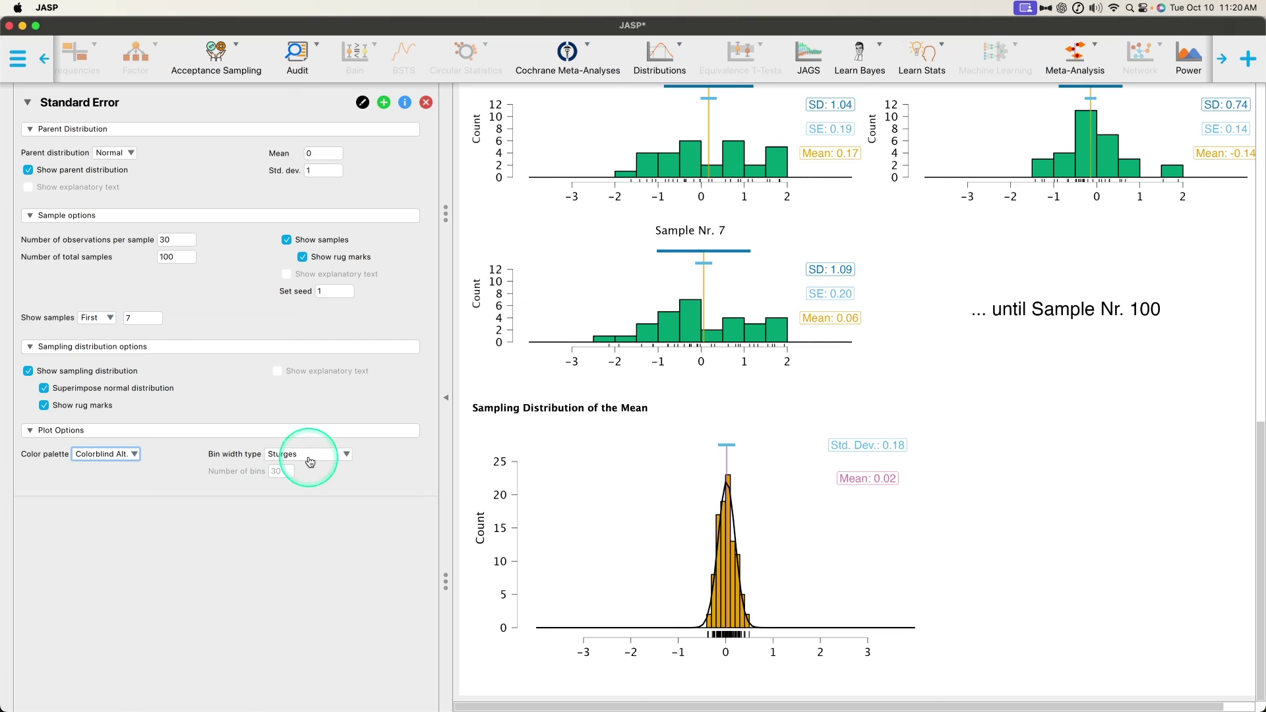
- Try Manual bin width with 30 bins, then return it to Sturges
{"action": "left_click", "coordinate": [314, 454]}
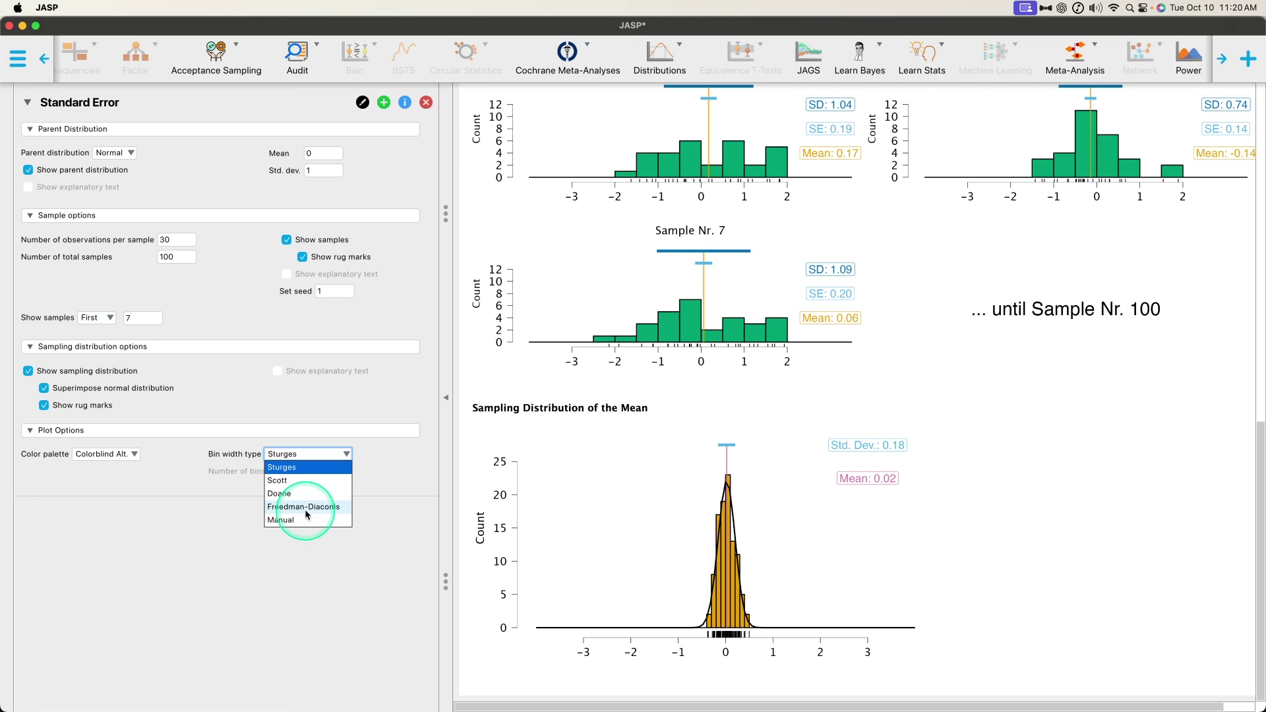
{"action": "left_click", "coordinate": [280, 520]}
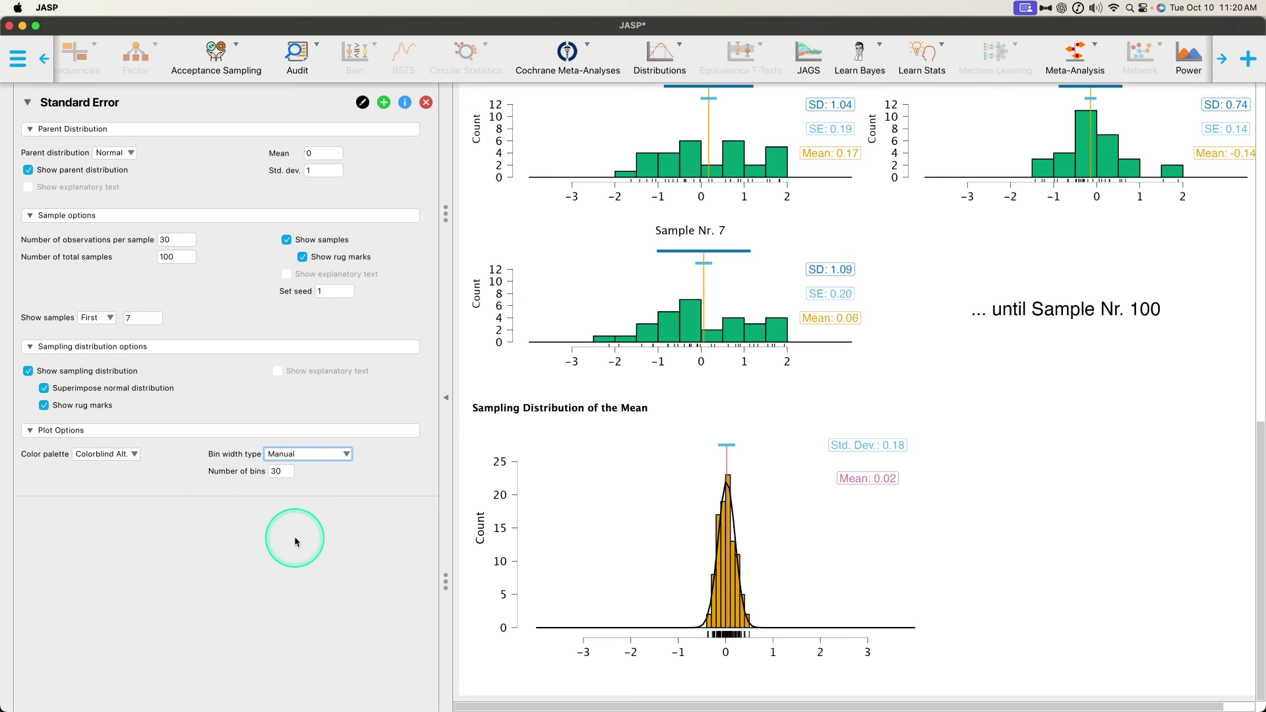
{"action": "left_click", "coordinate": [308, 454]}
{"action": "left_click", "coordinate": [291, 464]}
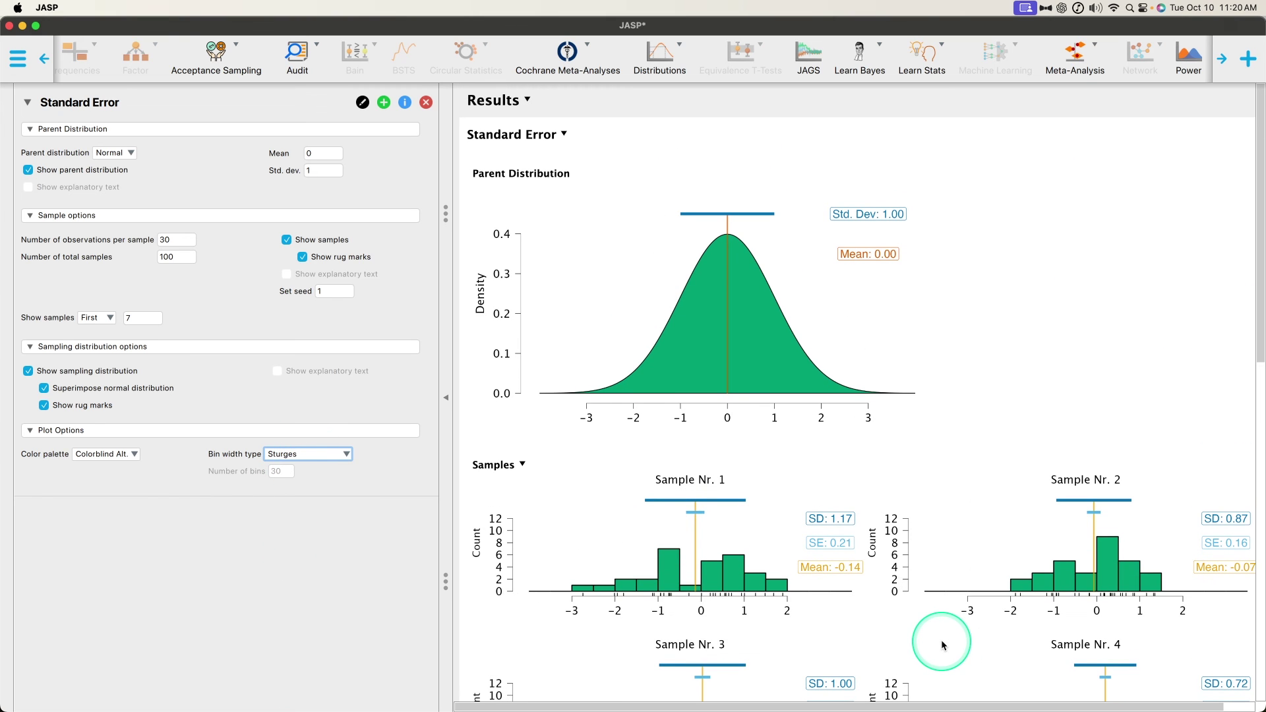